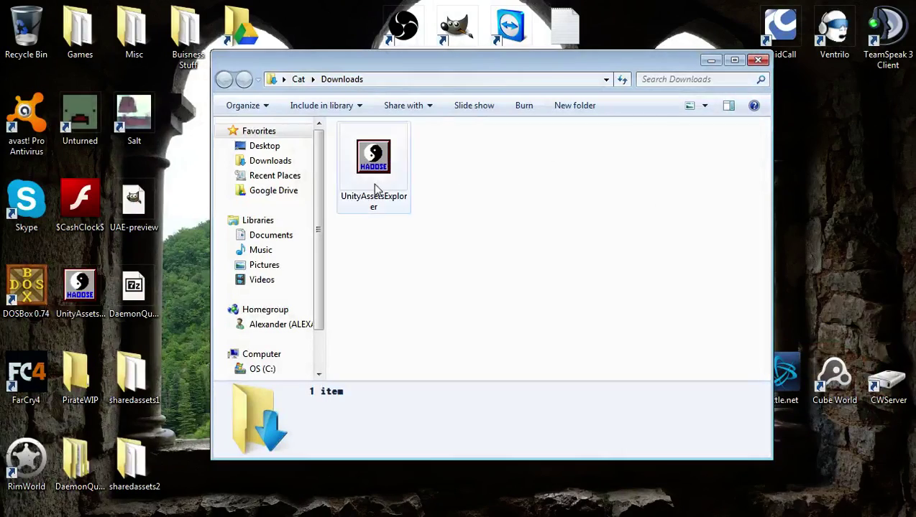
Step: Locate the UnityAssetsExplorer application in Downloads and the DaemonQueen89sOilyPackV3 archive on the desktop, closing the Downloads window
click(388, 167)
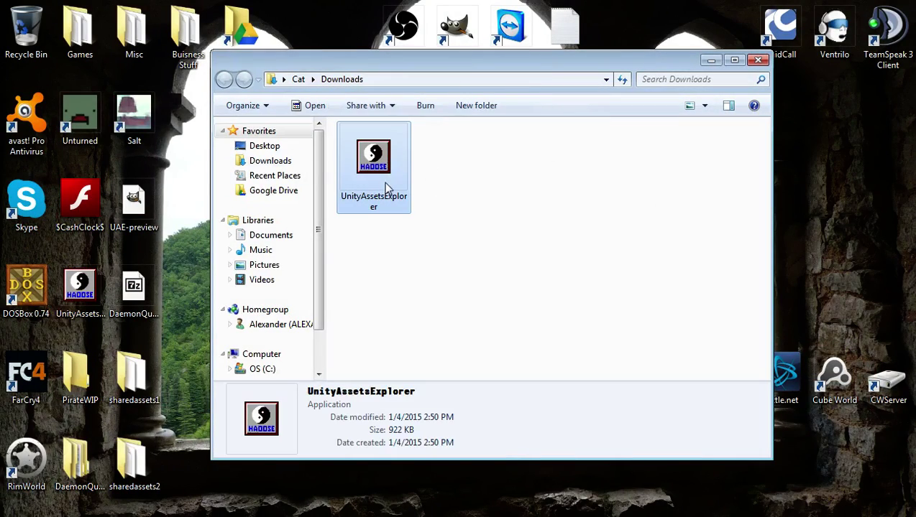
drag(424, 65, 632, 72)
click(58, 289)
click(132, 304)
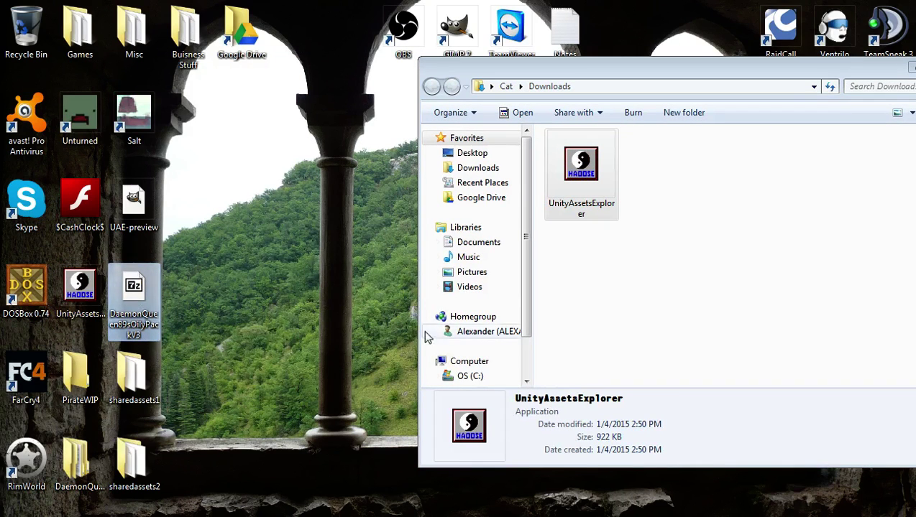
drag(813, 75, 523, 57)
click(680, 54)
Step: Look inside the DaemonQueen89sOilyPackV3 archive at its sharedassets1 and sharedassets2 folders, and close the archive
double_click(149, 282)
drag(264, 24, 609, 32)
double_click(546, 138)
drag(493, 193, 507, 147)
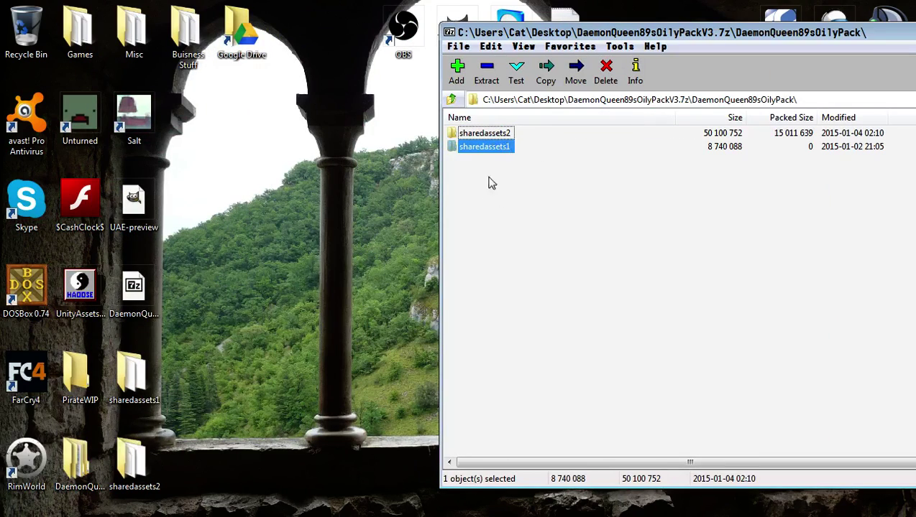
drag(484, 192, 499, 140)
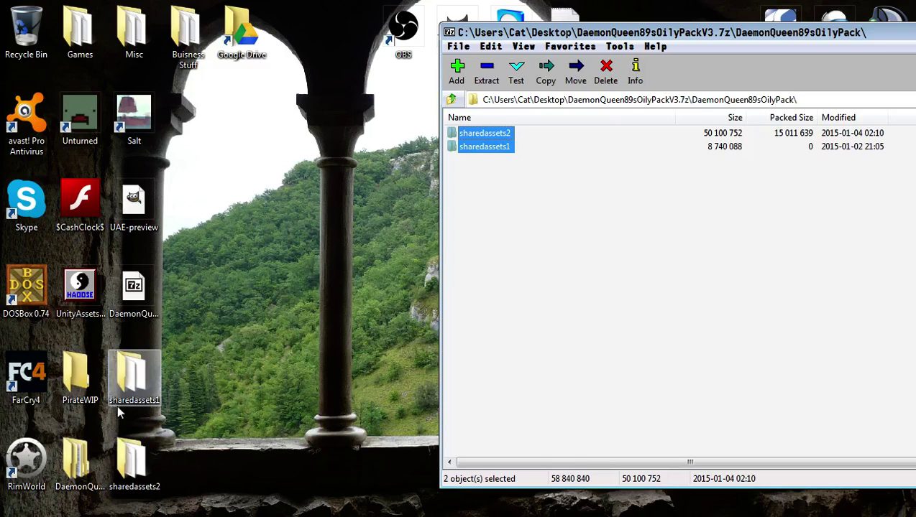
drag(831, 39, 602, 27)
click(873, 29)
Step: Launch Unity Assets Explorer and browse for an assets file in C:\Program Files (x86)\Steam
double_click(81, 302)
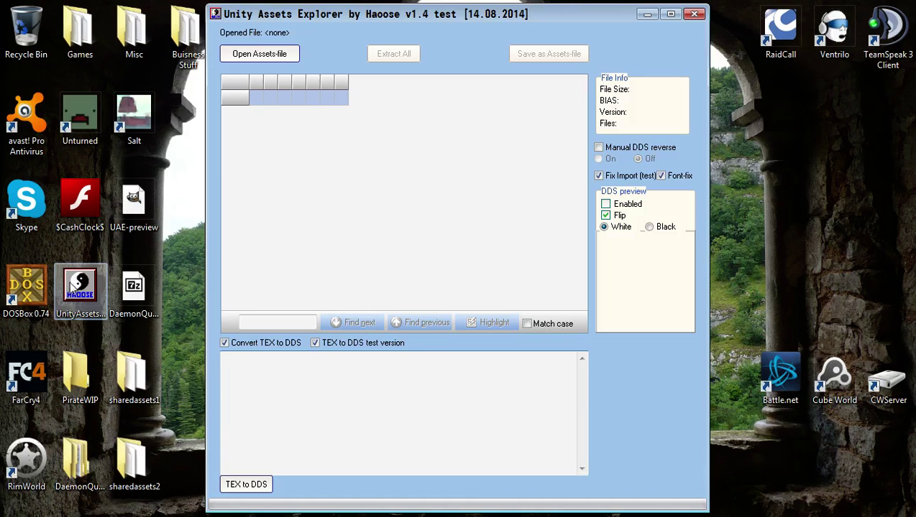
click(276, 52)
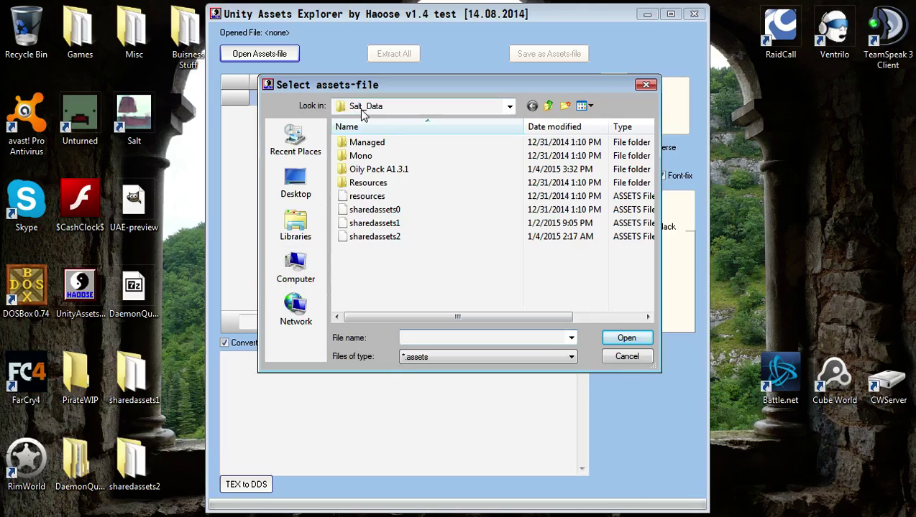
click(300, 266)
double_click(411, 158)
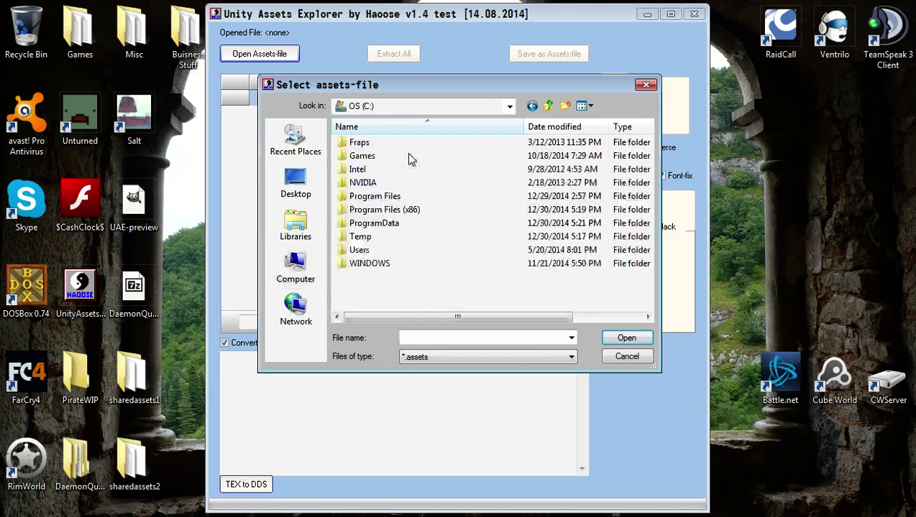
double_click(415, 209)
scroll(417, 205, down, 12)
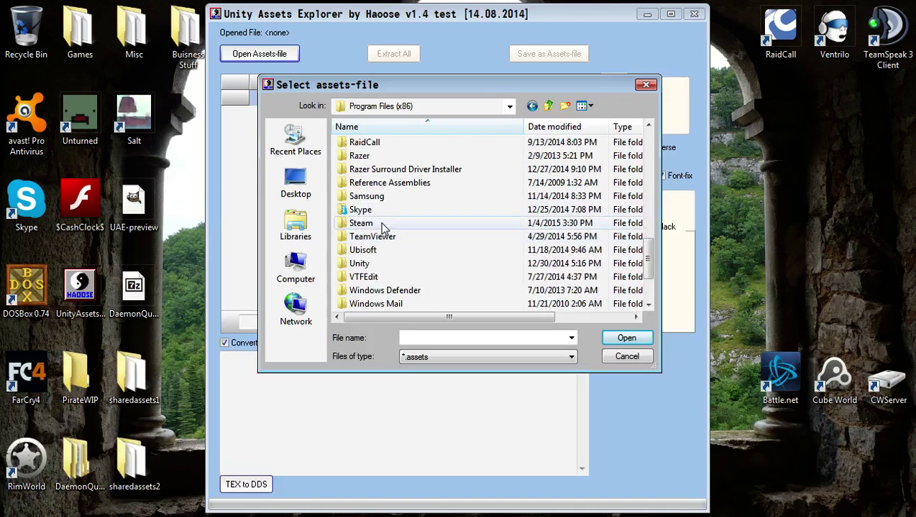
double_click(380, 223)
Step: Open the sharedassets1 assets file from SteamApps\common\Salt\Salt_Data
scroll(425, 225, down, 4)
double_click(385, 266)
double_click(376, 158)
scroll(376, 201, down, 3)
double_click(373, 251)
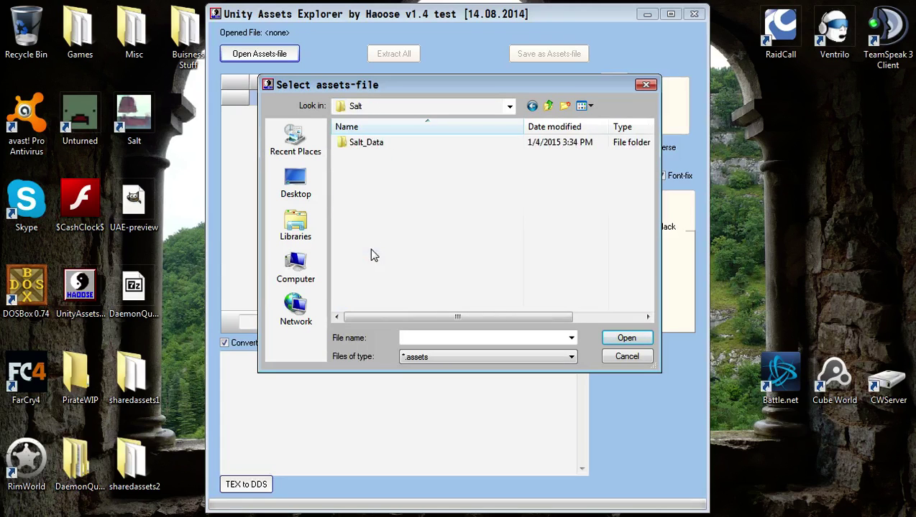
double_click(375, 144)
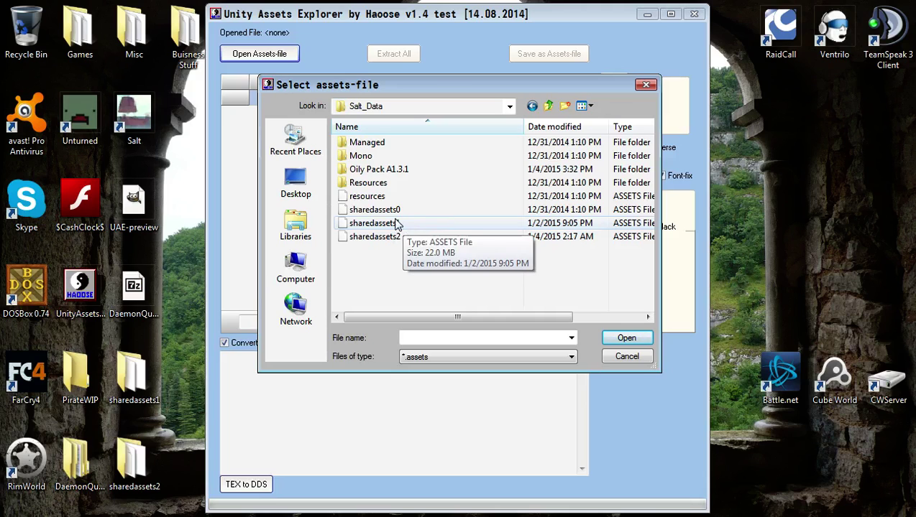
click(396, 226)
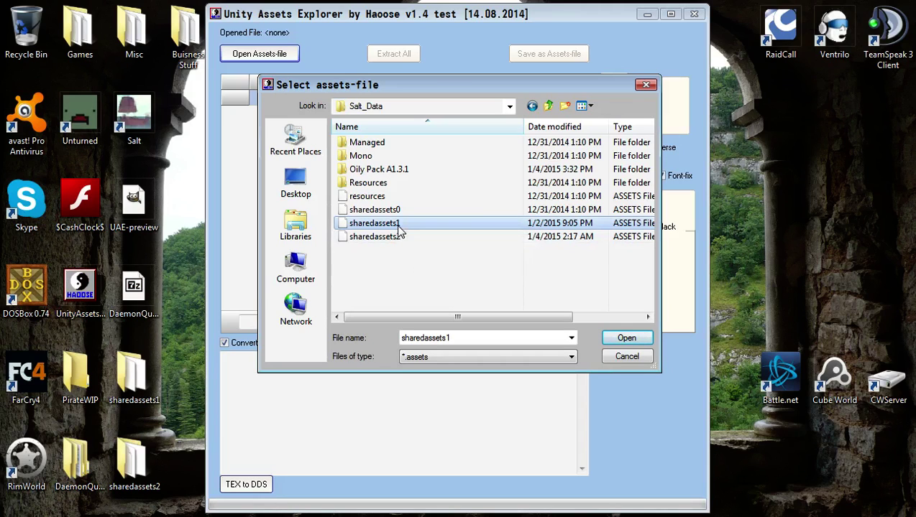
double_click(398, 227)
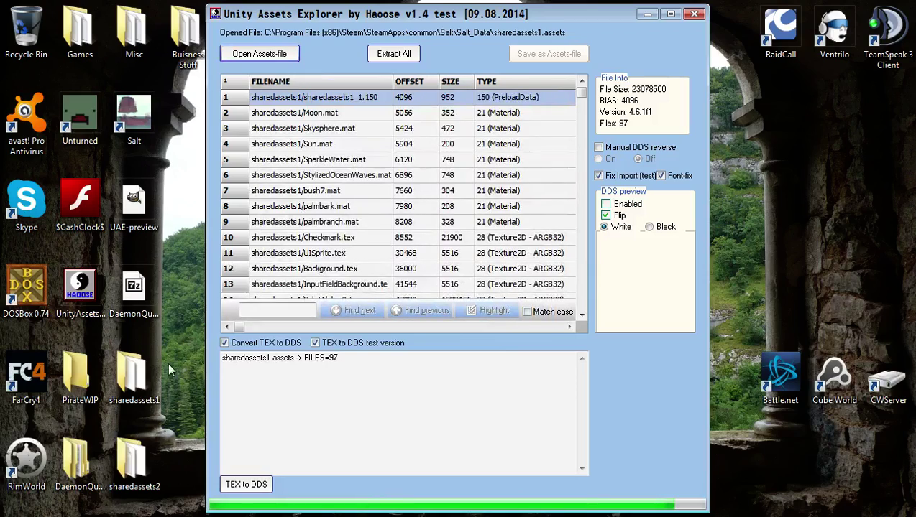
Step: Open the desktop sharedassets1 folder, arrange it beside Unity Assets Explorer and select the CartoonStone2.tex DDS file
double_click(134, 376)
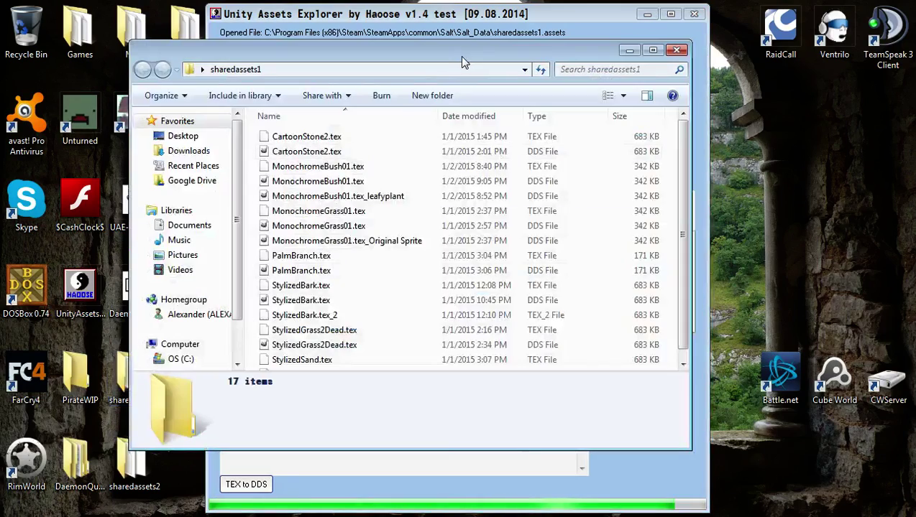
drag(462, 57, 333, 74)
drag(510, 22, 645, 22)
click(204, 170)
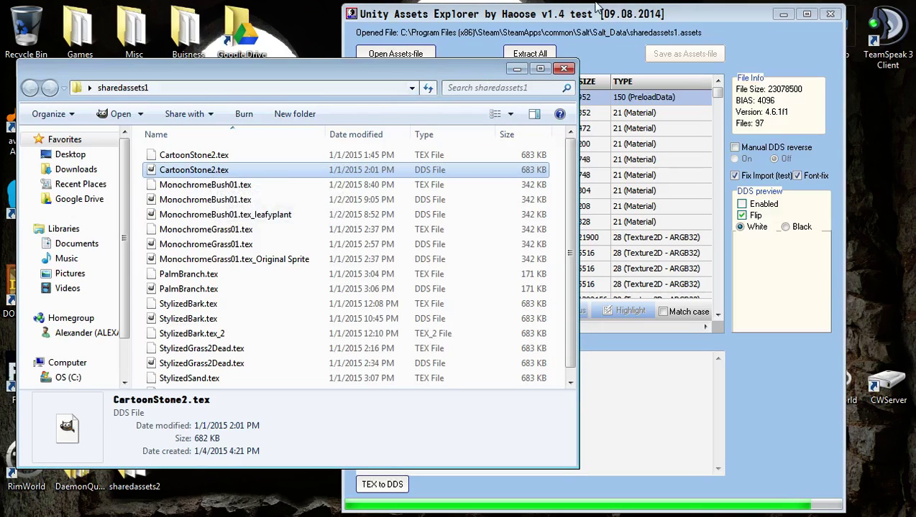
Step: Search the file list of sharedassets1.assets in Unity Assets Explorer for "Cartoon"
click(554, 27)
click(416, 311)
text(cart)
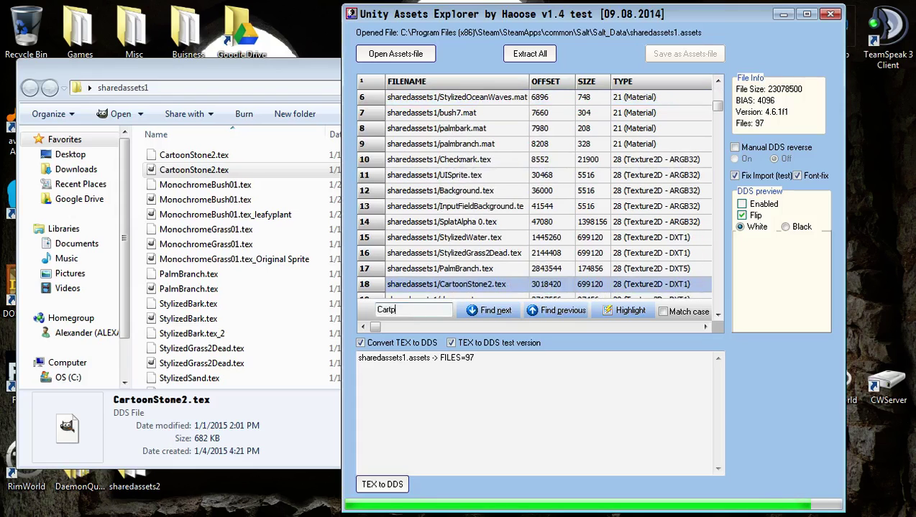
key(ctrl+a)
key(BackSpace)
text(Carto)
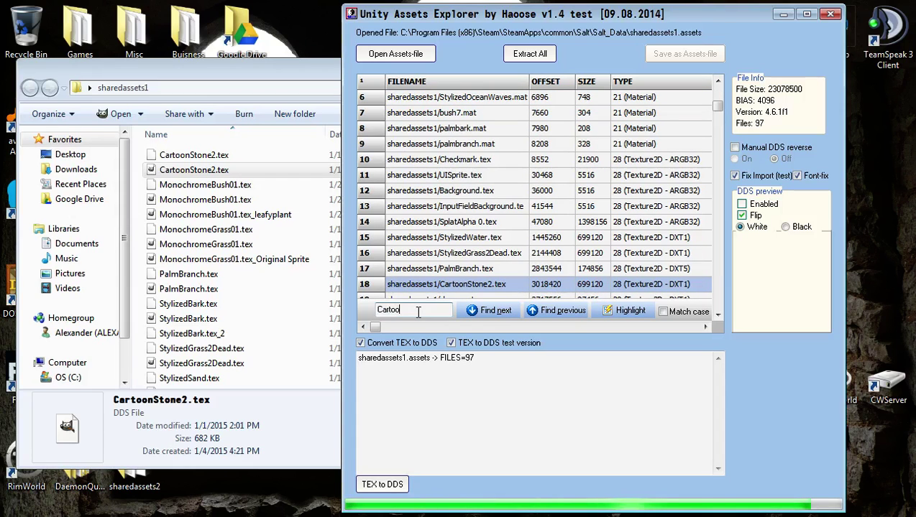
text(on)
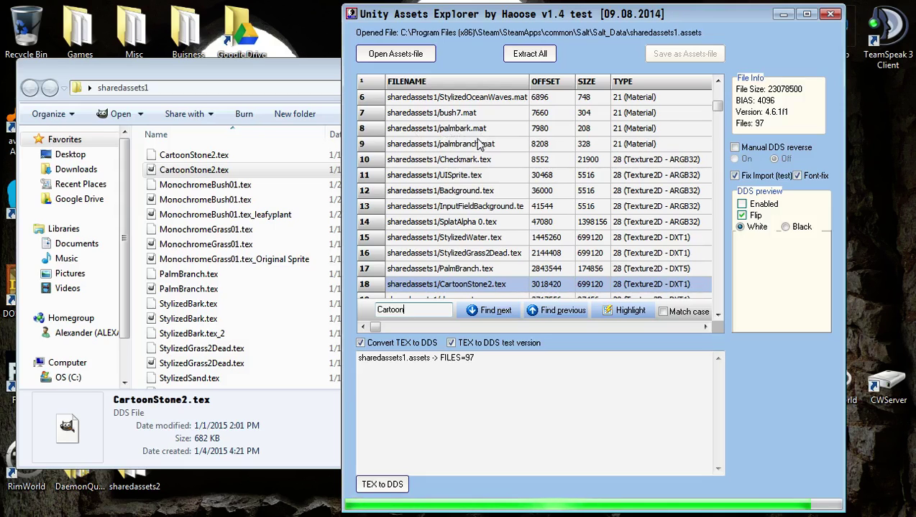
click(486, 311)
Step: Preview the CartoonStone2.tex texture with the DDS preview and switch the preview off again
right_click(488, 288)
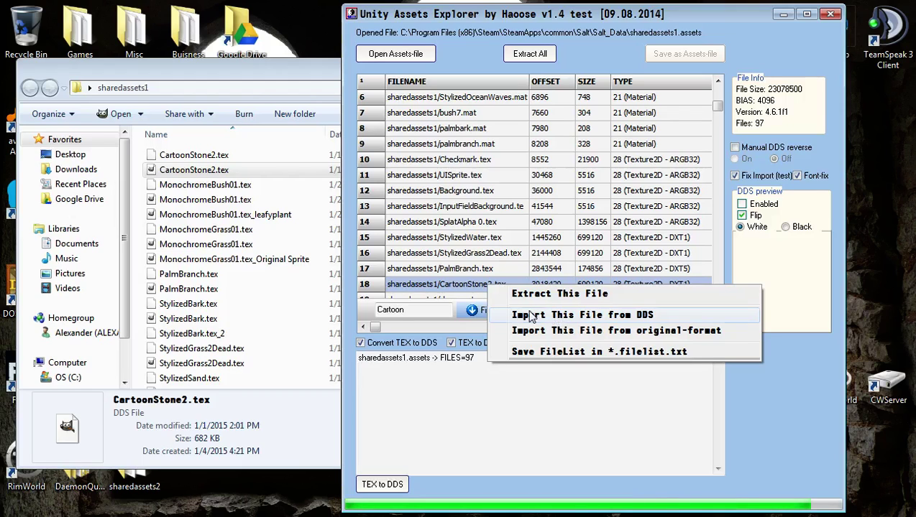
click(461, 296)
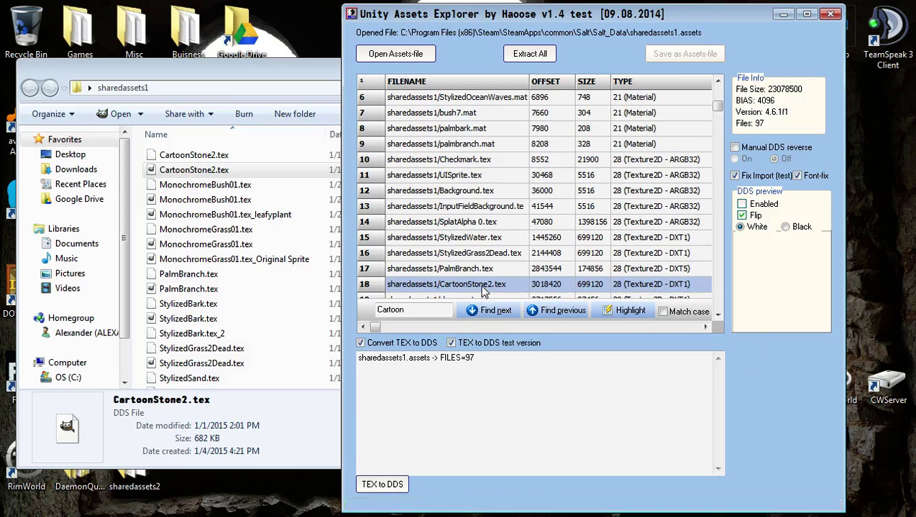
right_click(482, 287)
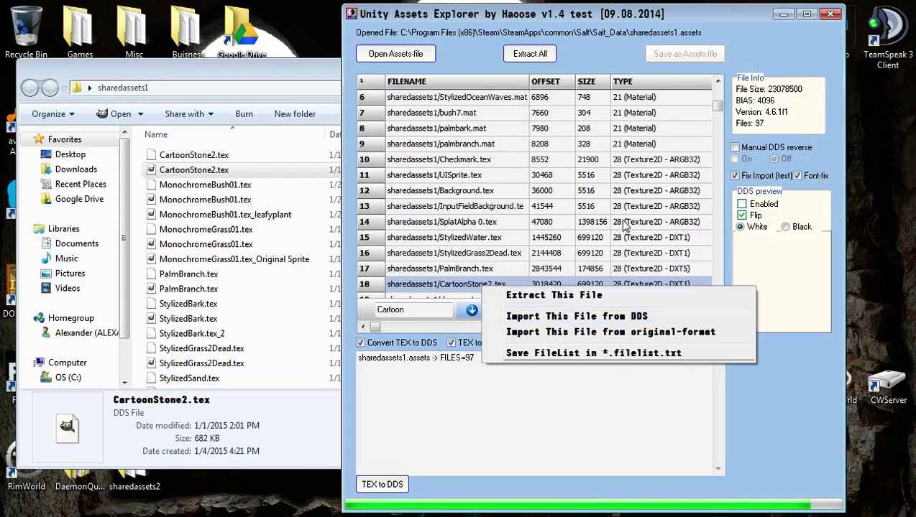
click(758, 207)
click(483, 288)
click(741, 205)
Step: Import the CartoonStone2.tex entry from its DDS file
right_click(474, 288)
click(557, 319)
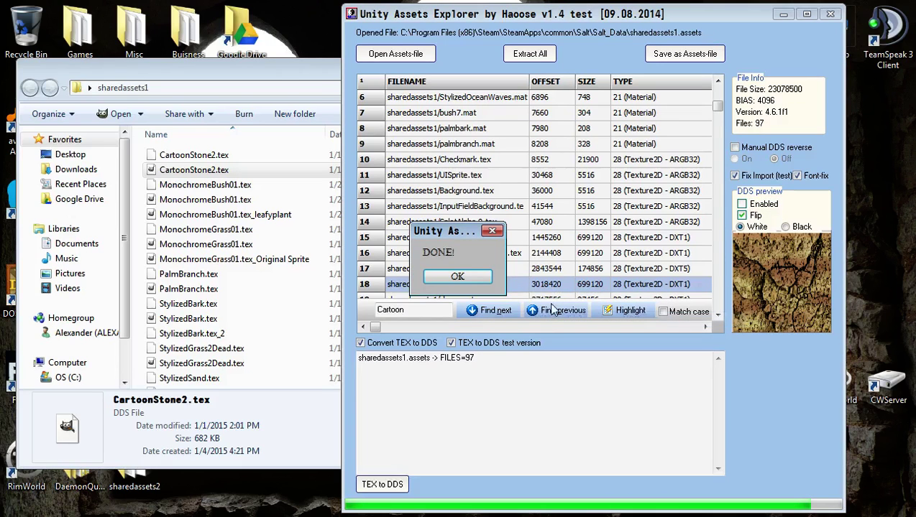
click(457, 276)
Step: Try to save the modified assets file over sharedassets1 in the Salt_Data folder
click(678, 54)
click(387, 225)
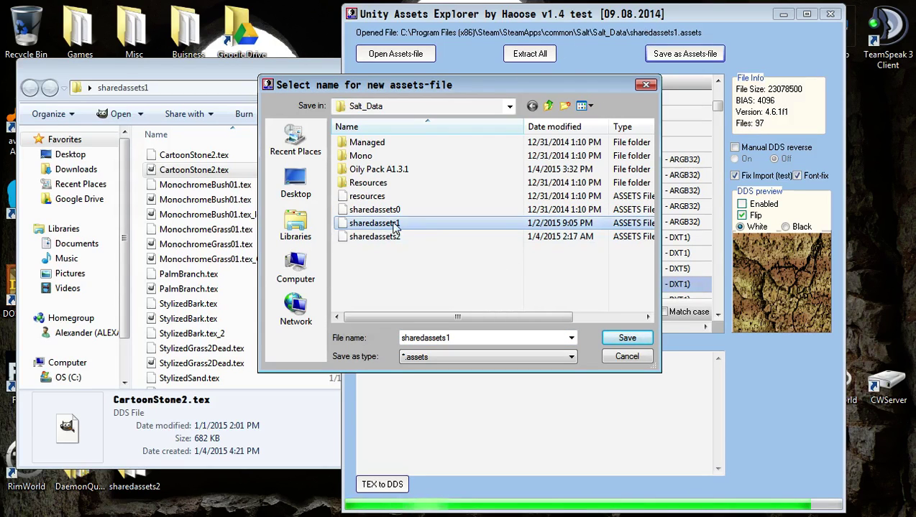
click(626, 338)
click(494, 312)
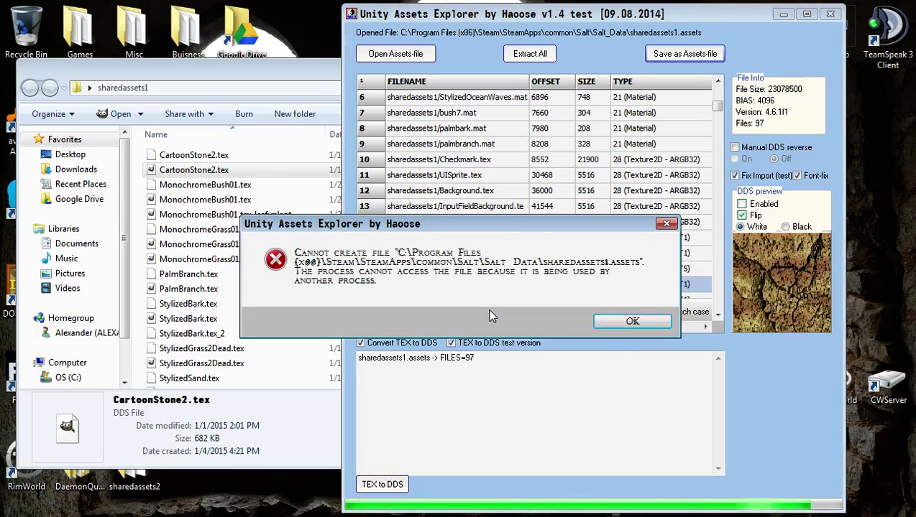
click(630, 324)
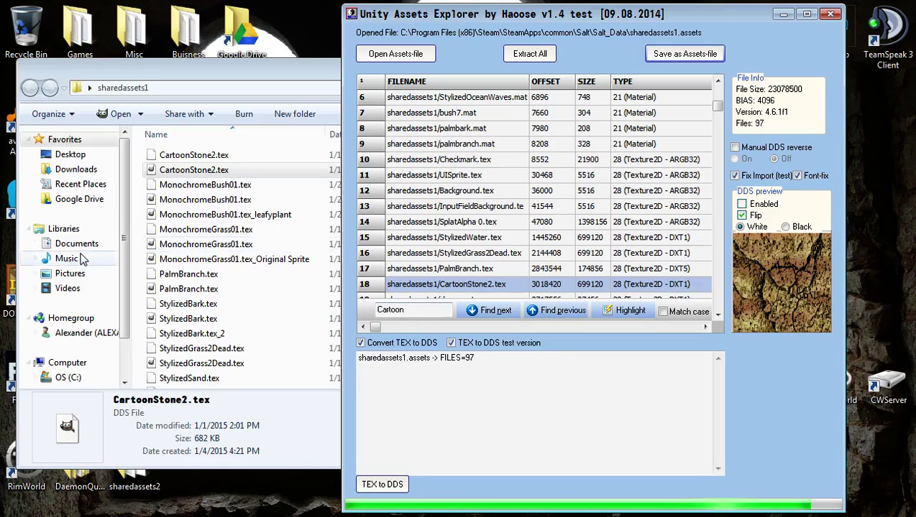
Step: Examine the TEX and DDS texture files in the desktop sharedassets1 folder, including the variant sprites, and close the folder
click(189, 186)
click(185, 200)
click(191, 215)
click(192, 245)
click(189, 274)
click(224, 216)
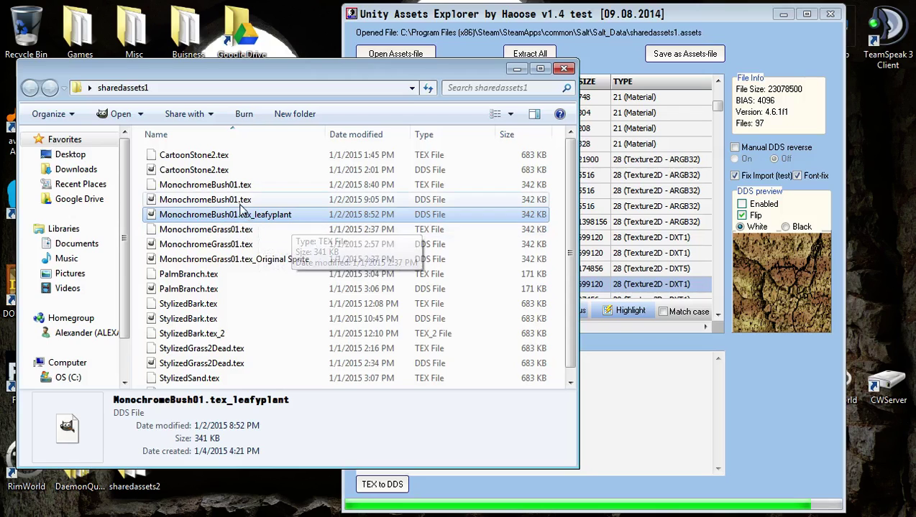
click(295, 262)
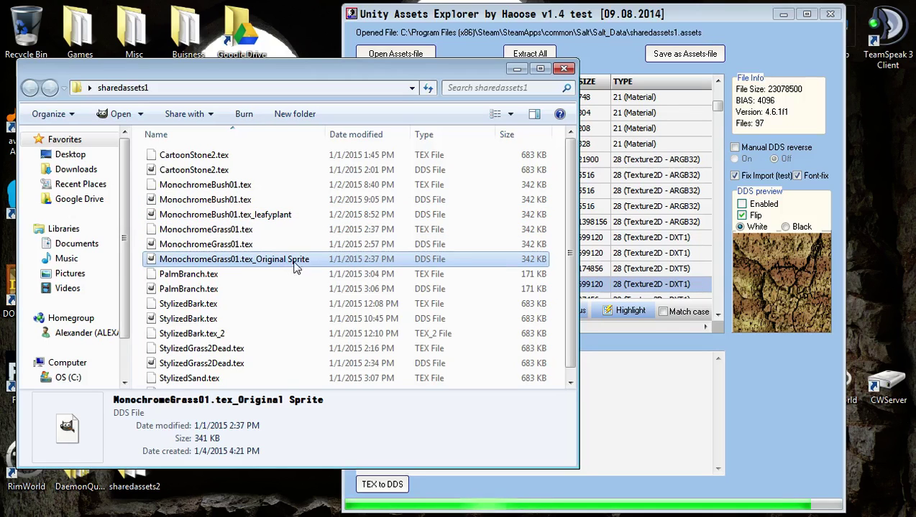
click(244, 289)
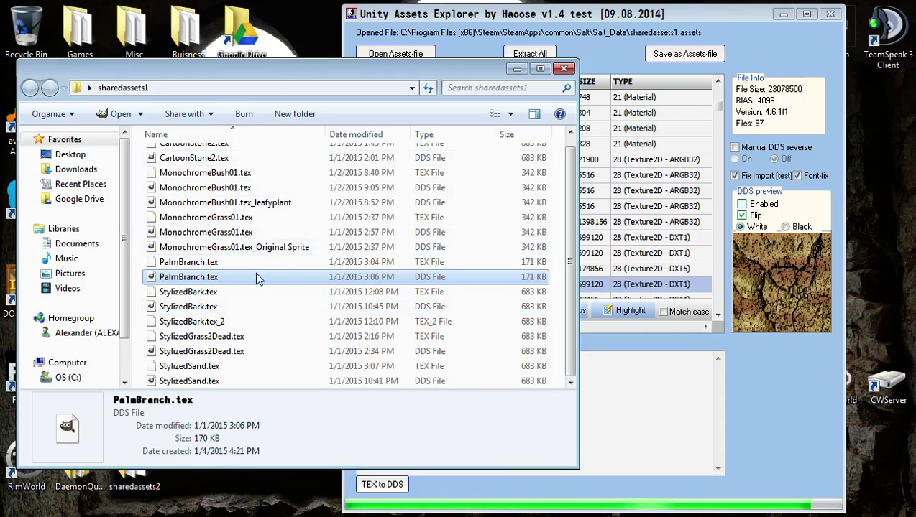
scroll(268, 337, up, 1)
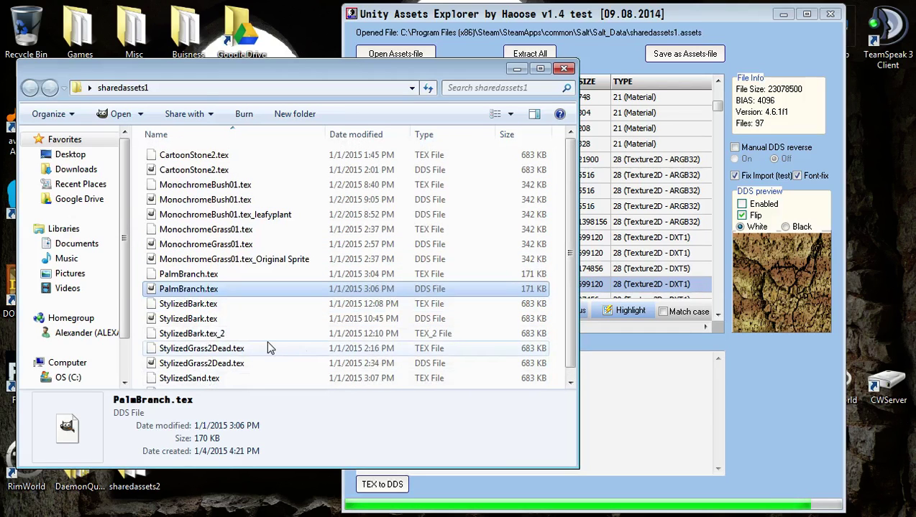
click(251, 214)
click(263, 199)
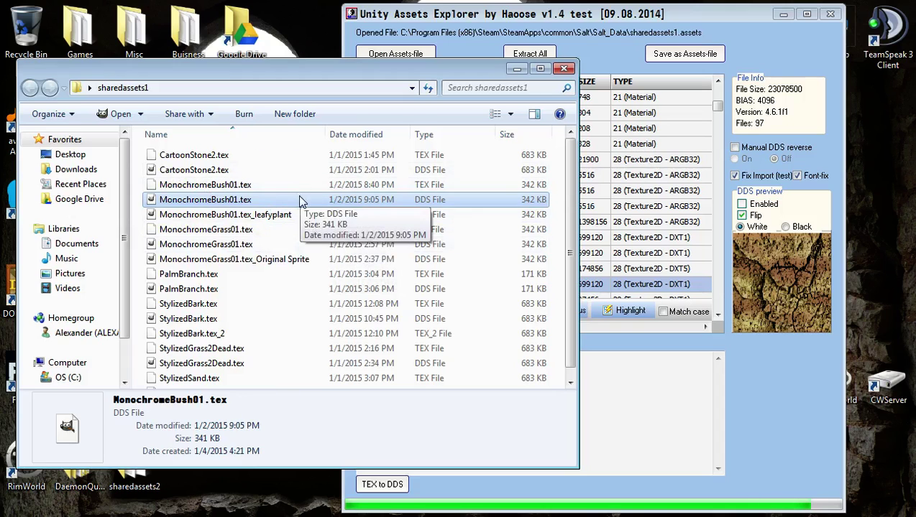
click(176, 185)
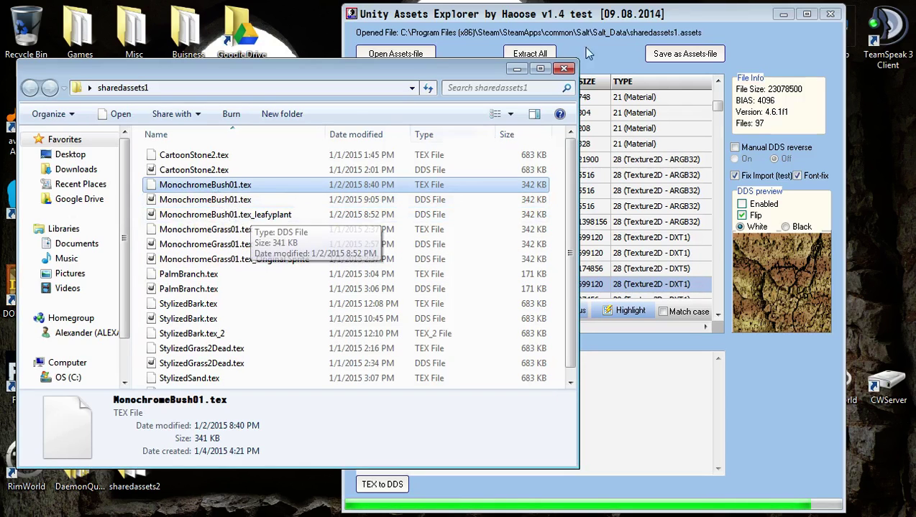
click(586, 49)
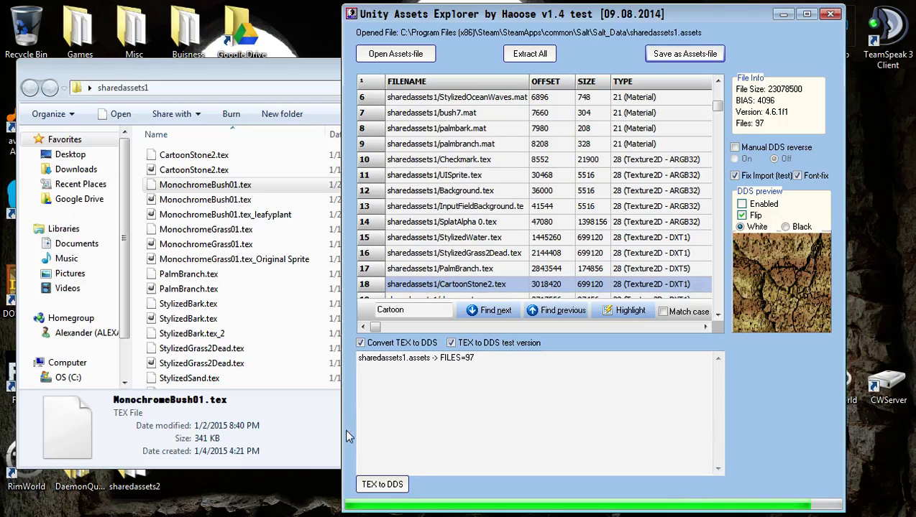
click(294, 66)
scroll(318, 207, down, 1)
click(564, 69)
Step: Look through the texture files in the desktop sharedassets2 folder and close it
double_click(131, 463)
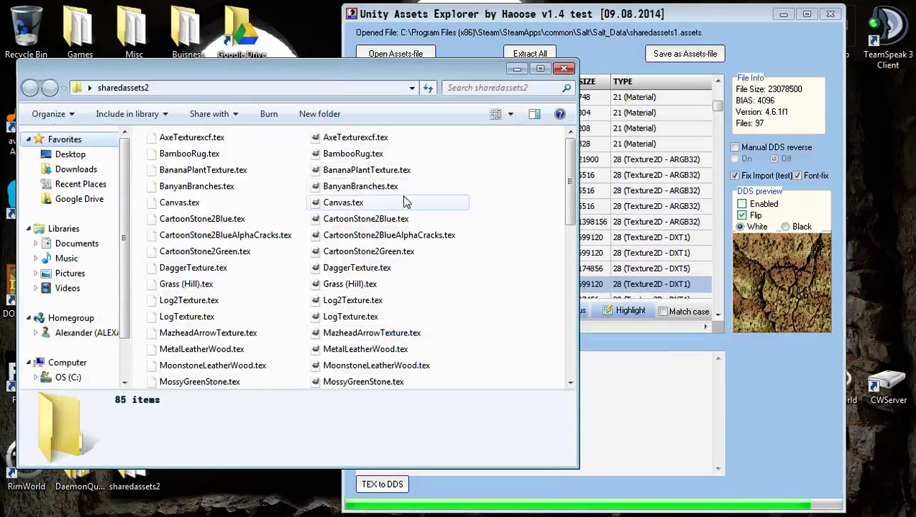
click(360, 186)
scroll(338, 259, down, 10)
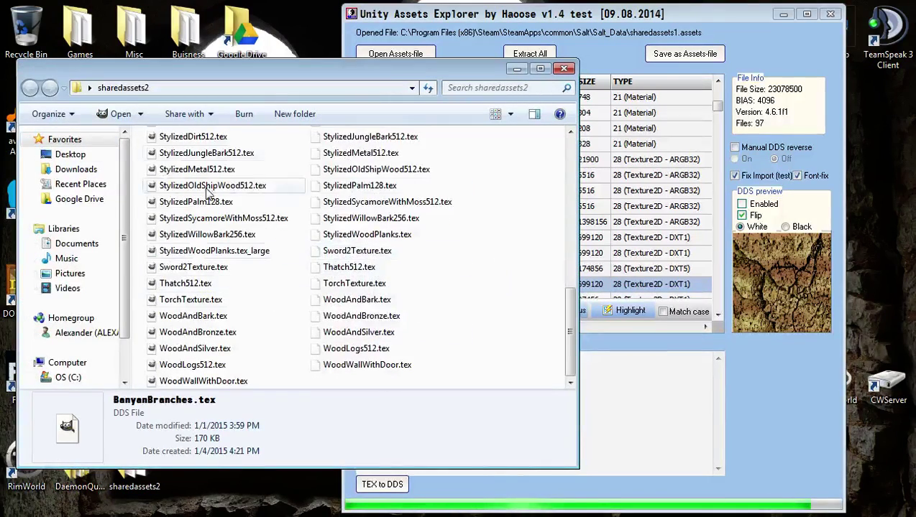
scroll(241, 227, up, 10)
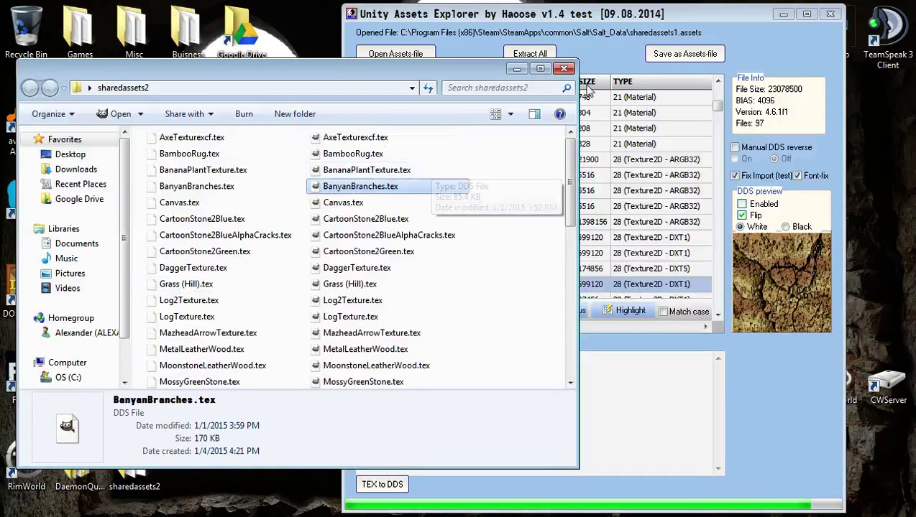
click(563, 68)
Step: Try to open sharedassets2 from the Salt_Data folder in place of the currently opened assets file
click(395, 54)
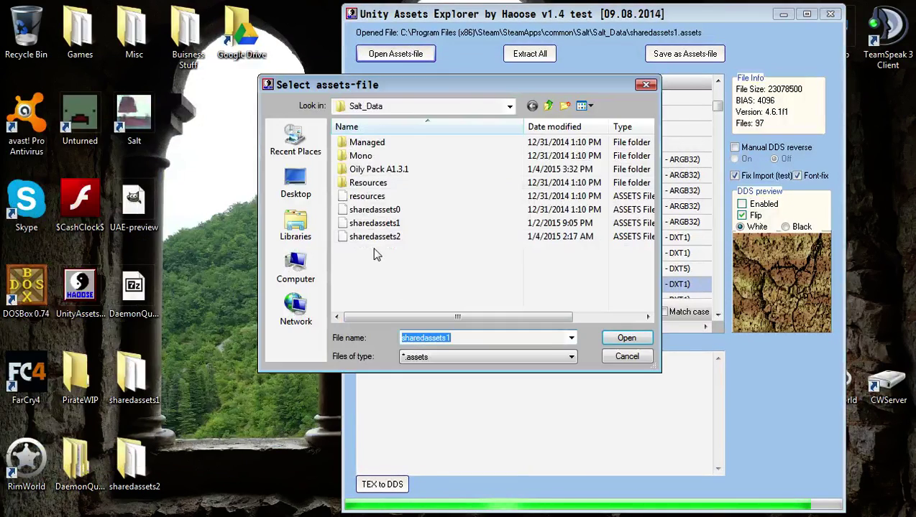
key(Escape)
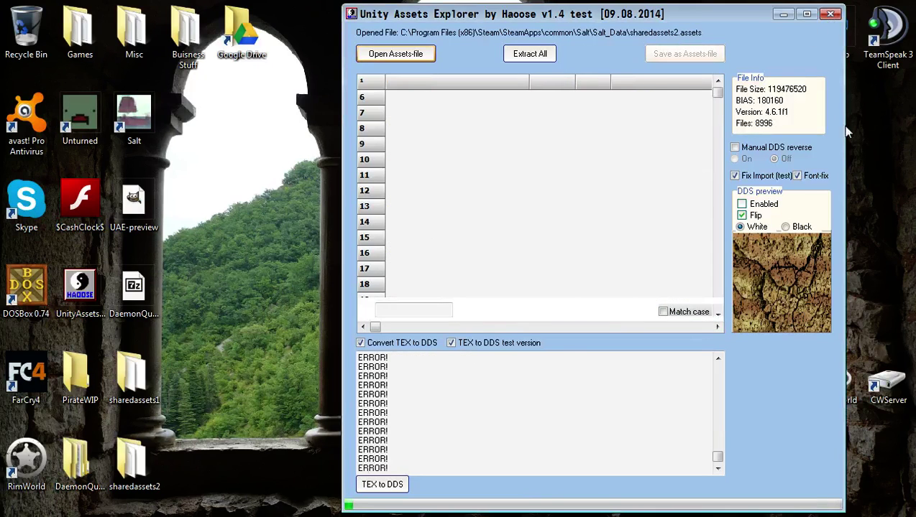
click(495, 312)
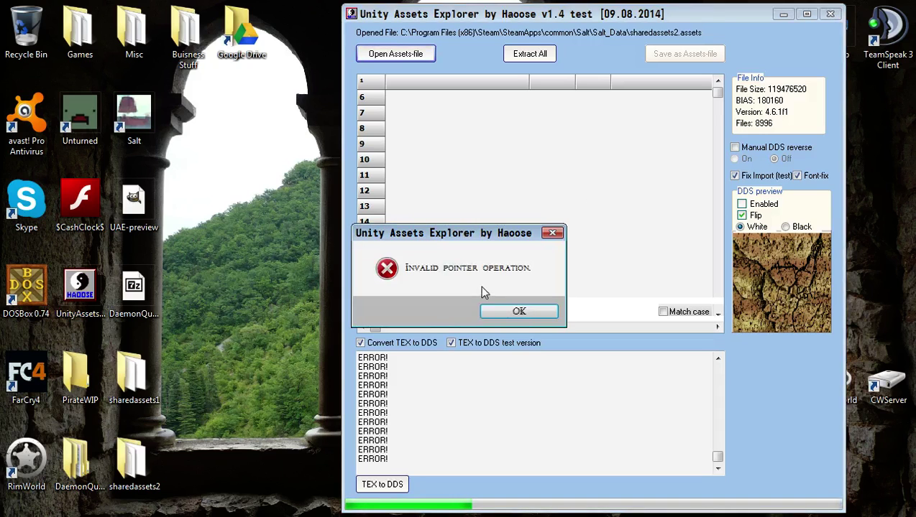
click(513, 320)
Step: End the hung Unity Assets Explorer task through Windows Task Manager and clear the remaining windows off the desktop
key(ctrl+shift+Escape)
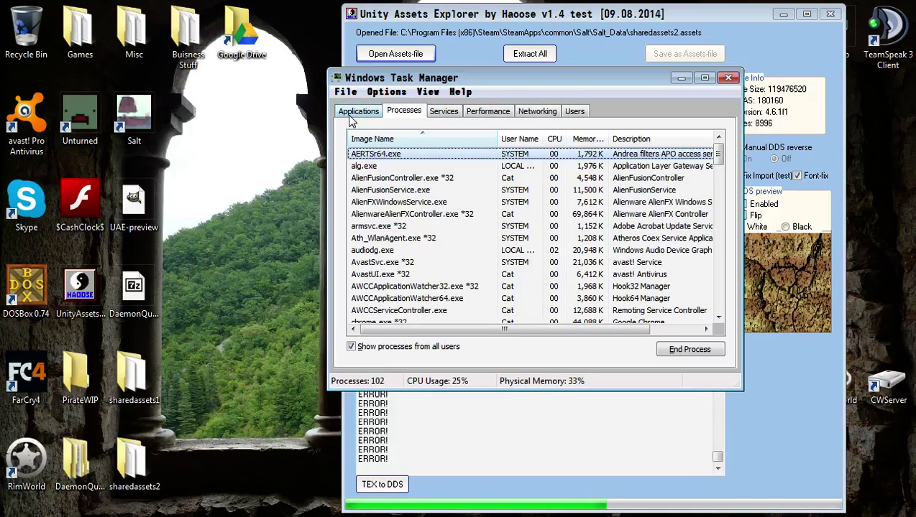
click(355, 113)
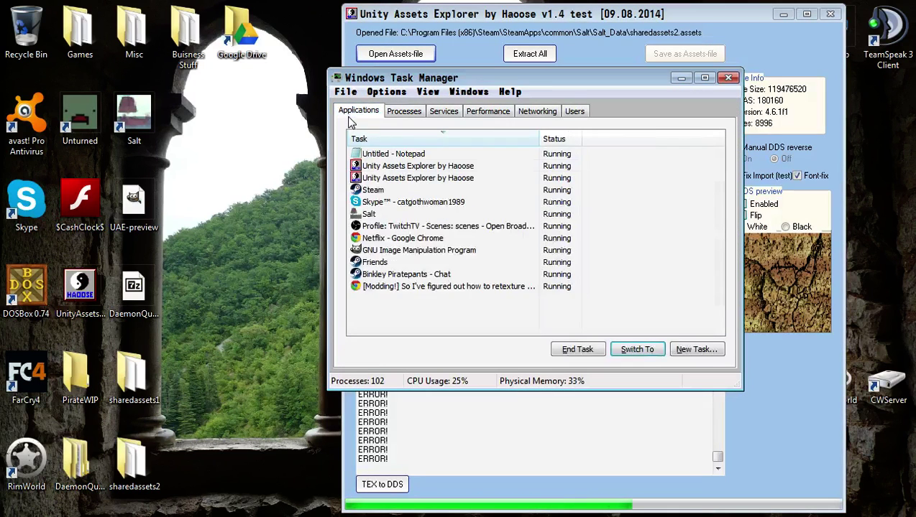
right_click(457, 178)
click(534, 338)
click(688, 350)
click(475, 297)
key(super+Up)
click(901, 7)
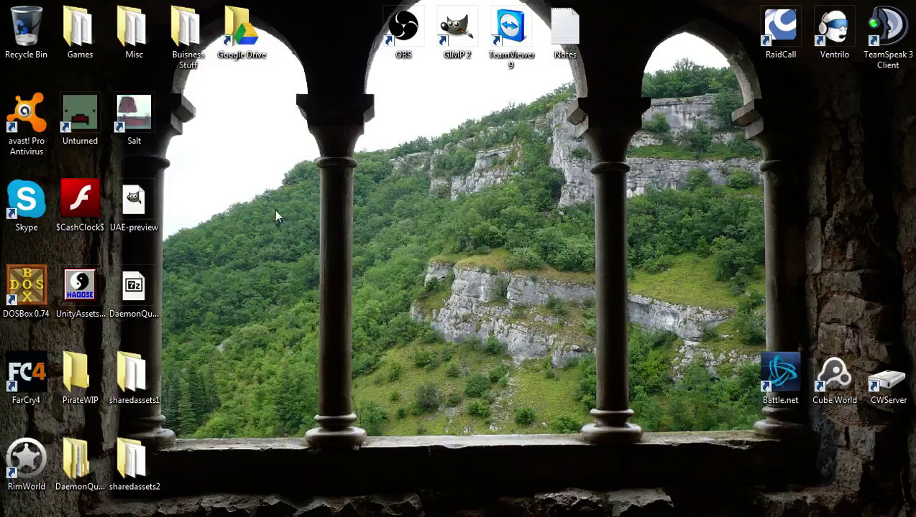
Step: Delete the DaemonQueen 7z archive and the sharedassets1 and sharedassets2 folders from the desktop
click(137, 287)
click(150, 377)
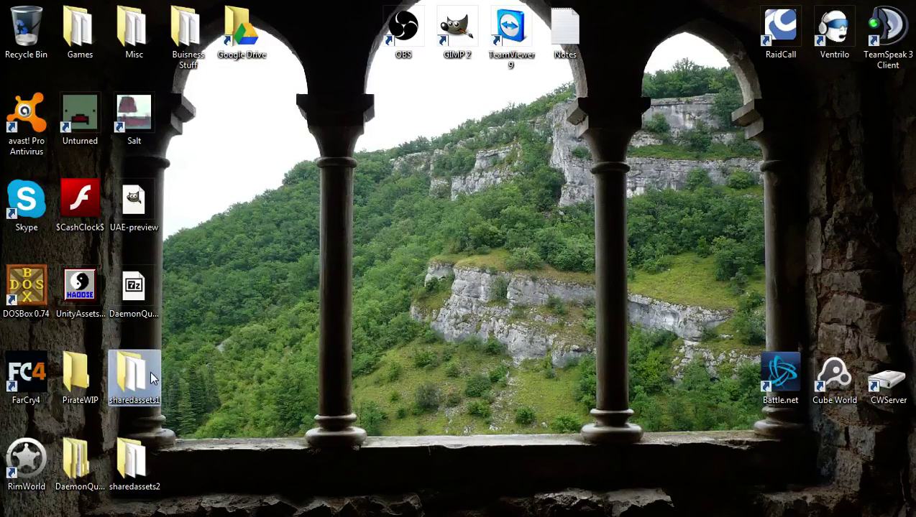
drag(166, 267, 147, 503)
key(Delete)
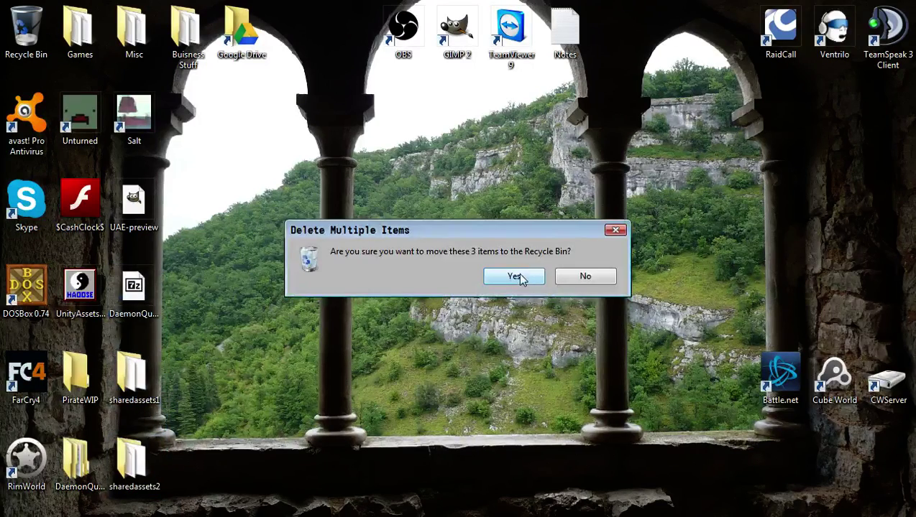
click(513, 277)
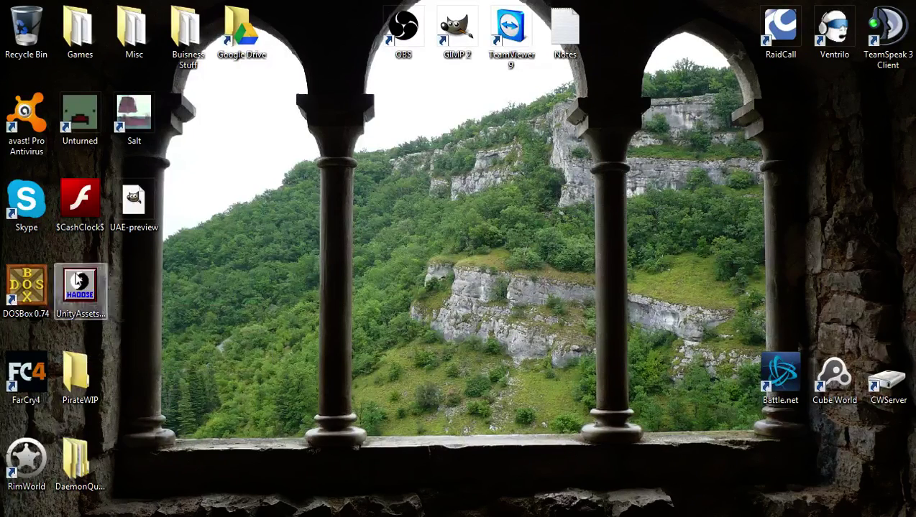
Step: Relaunch Unity Assets Explorer and open sharedassets2 from the Salt_Data folder
double_click(80, 288)
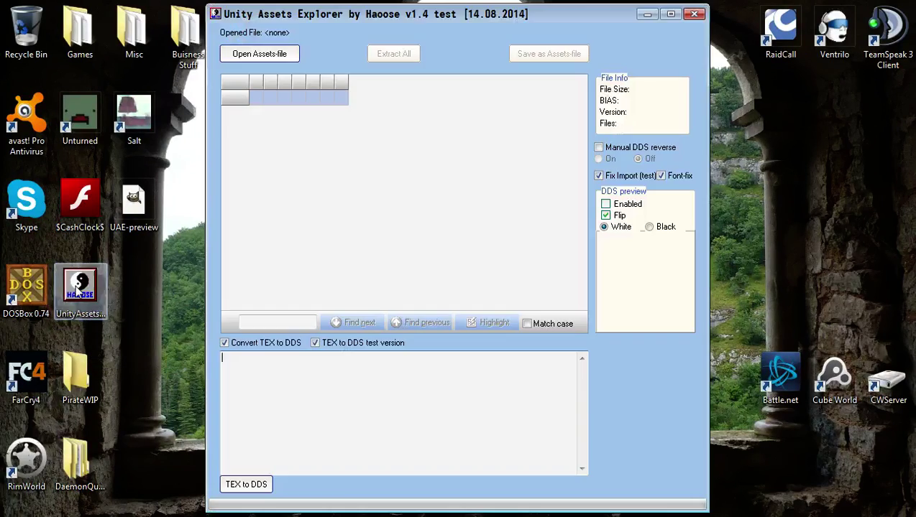
click(277, 53)
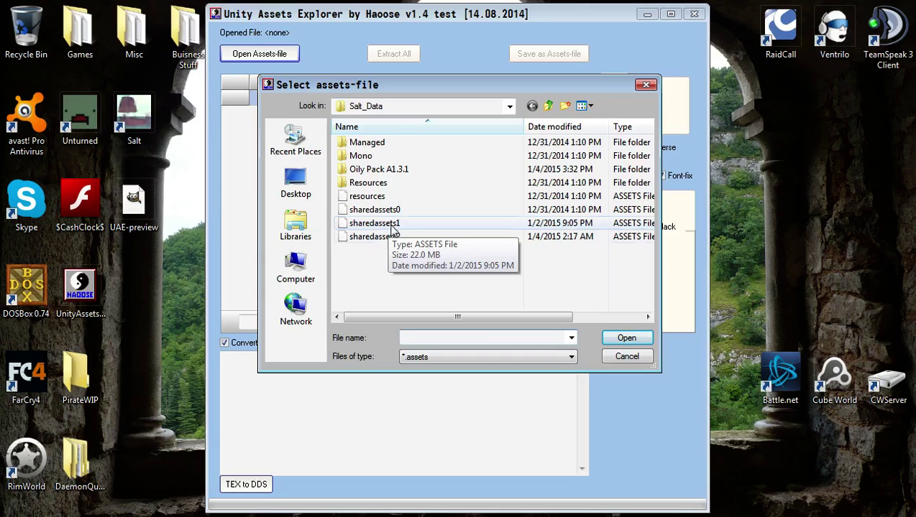
double_click(373, 238)
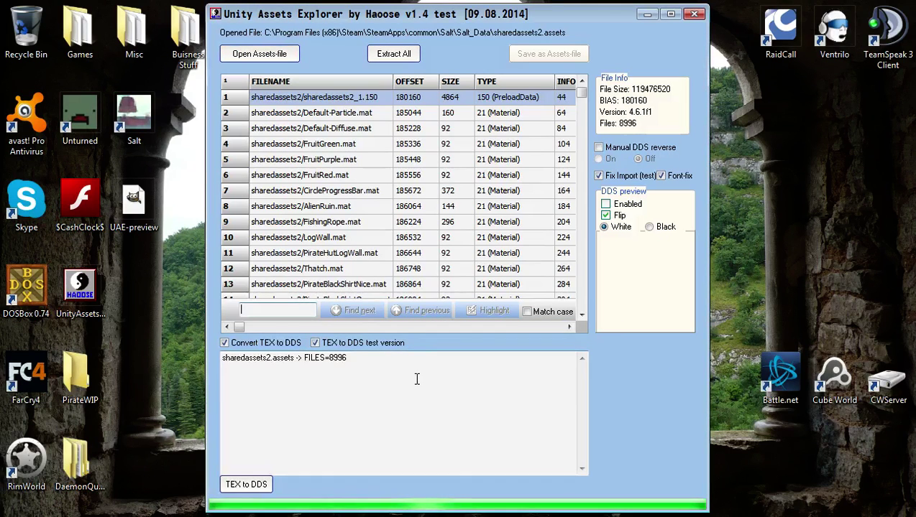
Step: Search the sharedassets2 file list for "tree" entries
text(tree)
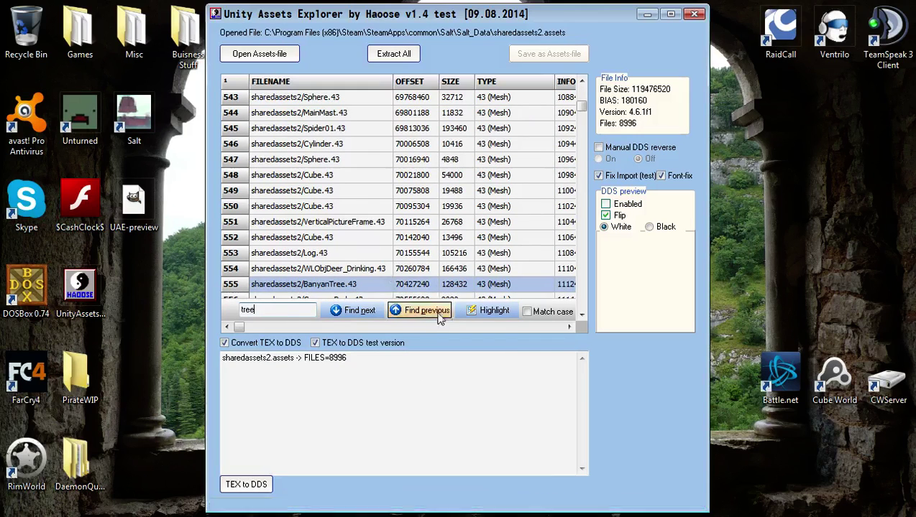
click(359, 310)
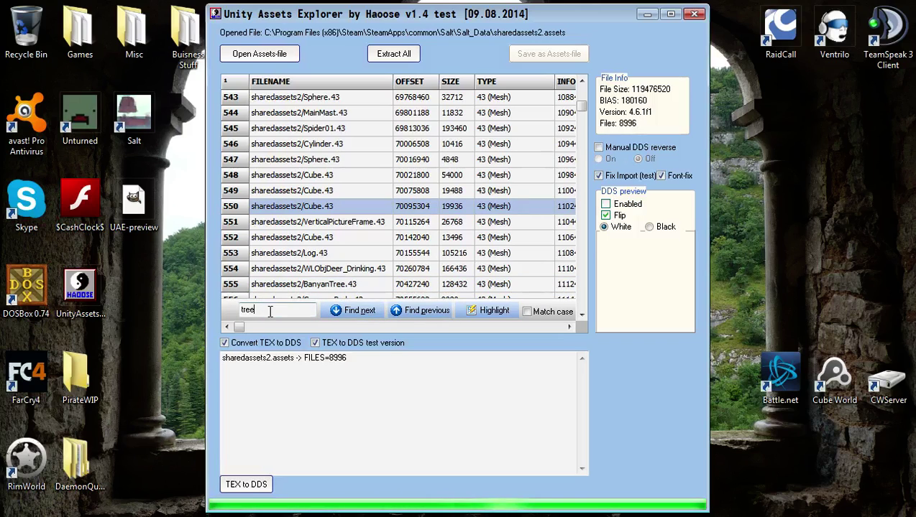
click(353, 312)
click(352, 315)
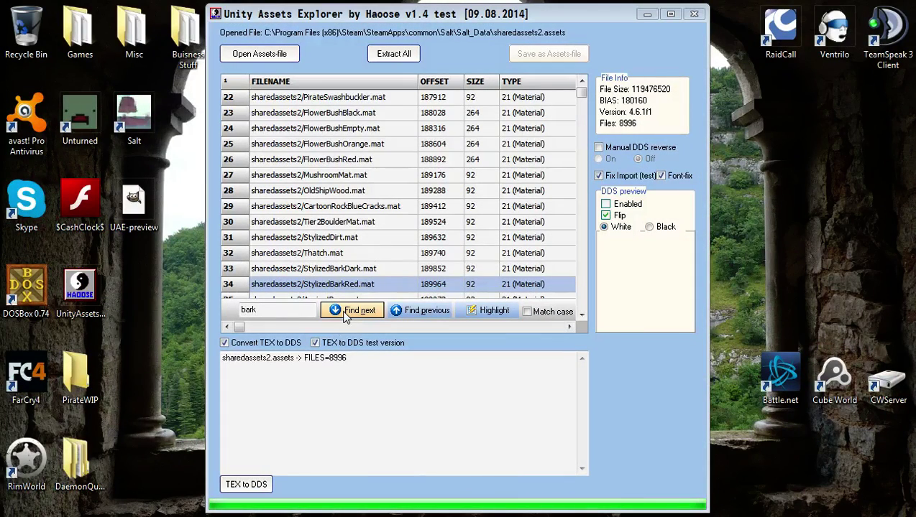
Step: Step through the "bark" matches in the file list until reaching StylizedBarkReddish256.tex
click(352, 311)
click(353, 311)
click(353, 310)
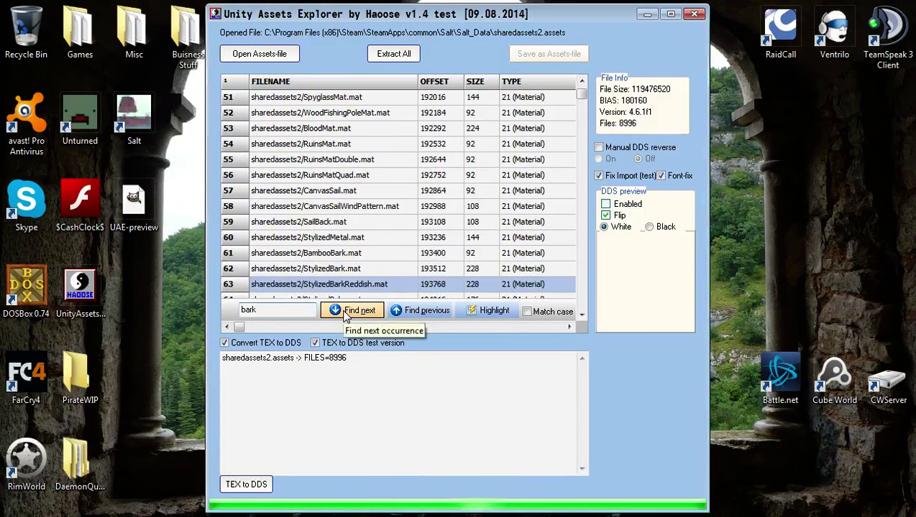
click(353, 310)
click(352, 311)
click(352, 310)
click(346, 315)
click(347, 315)
click(347, 314)
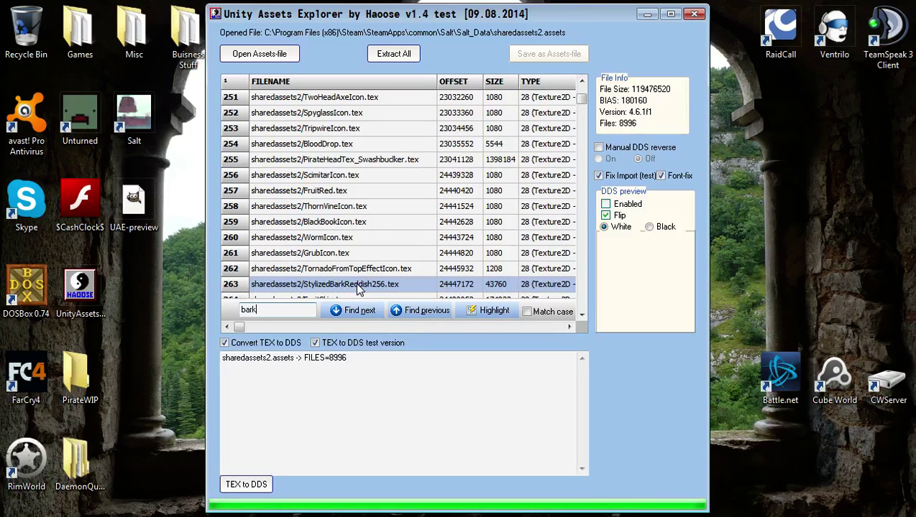
Step: Extract StylizedBarkReddish256.tex to the desktop
right_click(357, 285)
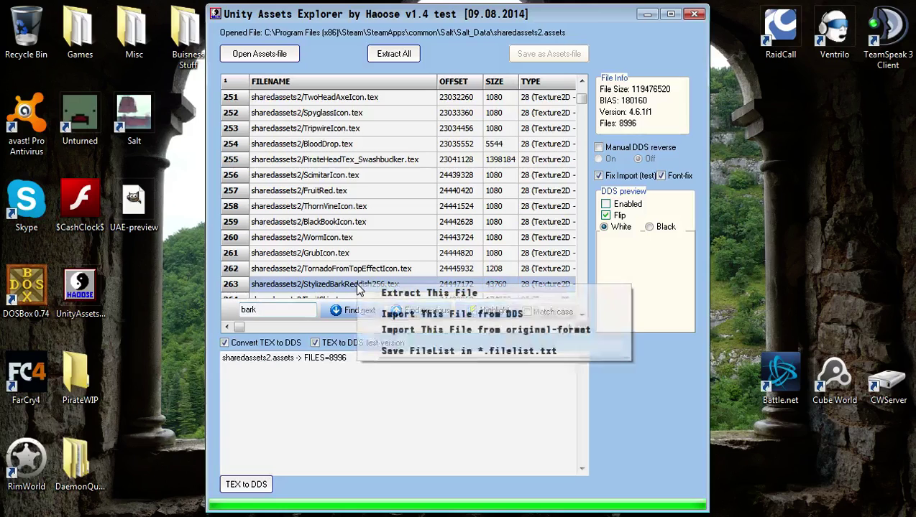
click(405, 294)
click(458, 276)
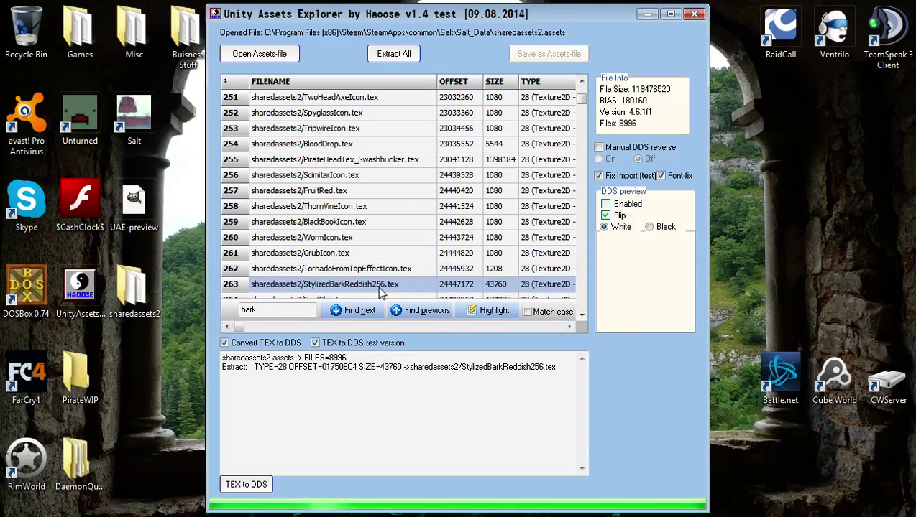
Step: Examine the size, type, info and magic columns of the entries around StylizedBarkReddish256.tex
click(569, 328)
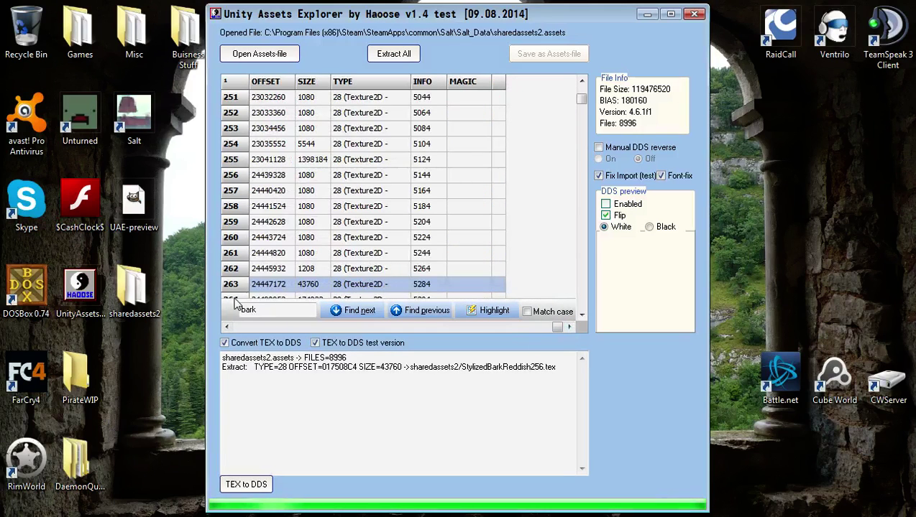
click(267, 328)
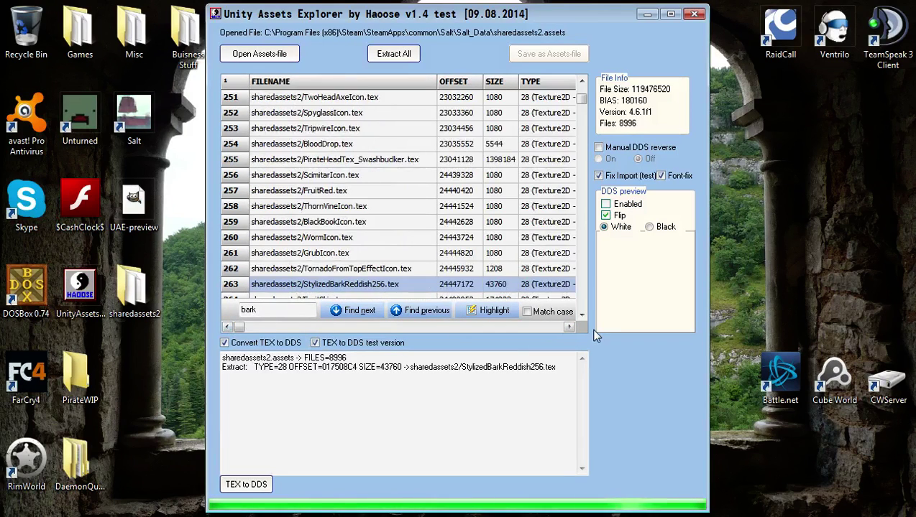
click(267, 327)
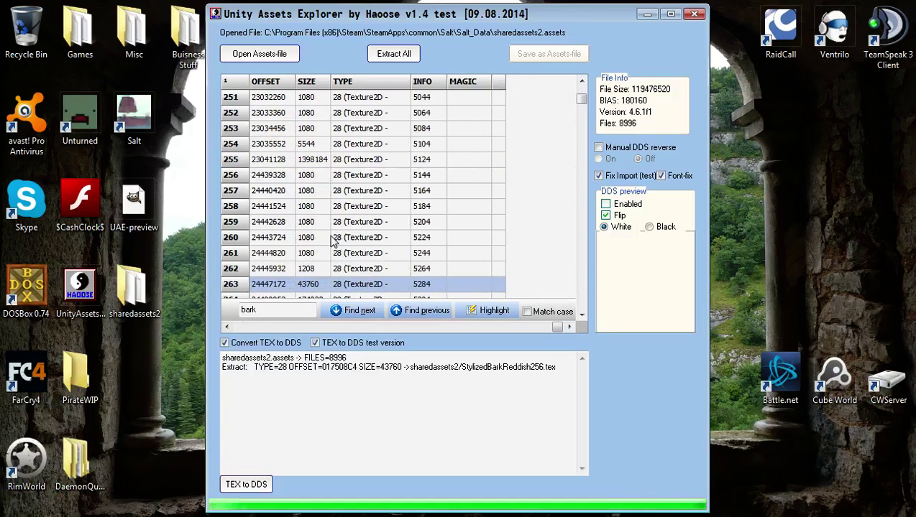
click(333, 243)
key(Down)
key(Down)
key(Down)
key(Down)
key(Down)
key(Down)
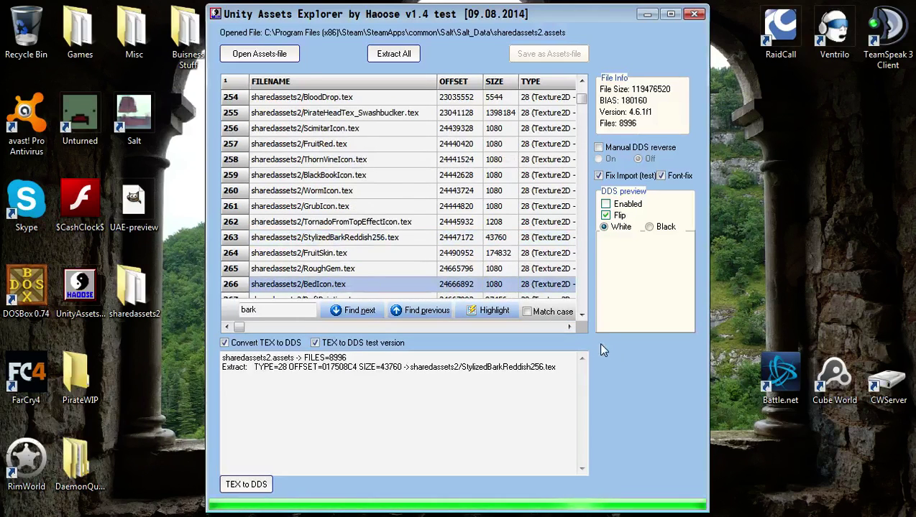
click(566, 326)
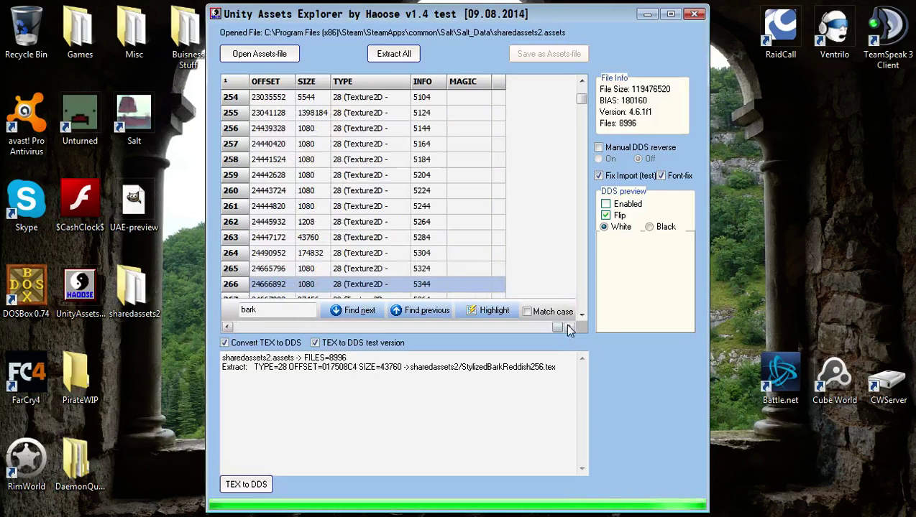
click(404, 252)
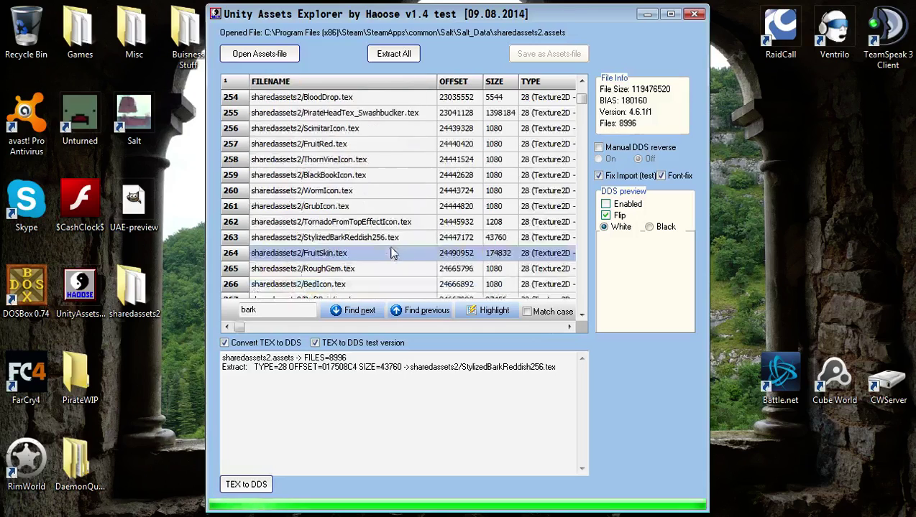
click(569, 327)
key(Page_Up)
key(Page_Down)
key(Page_Down)
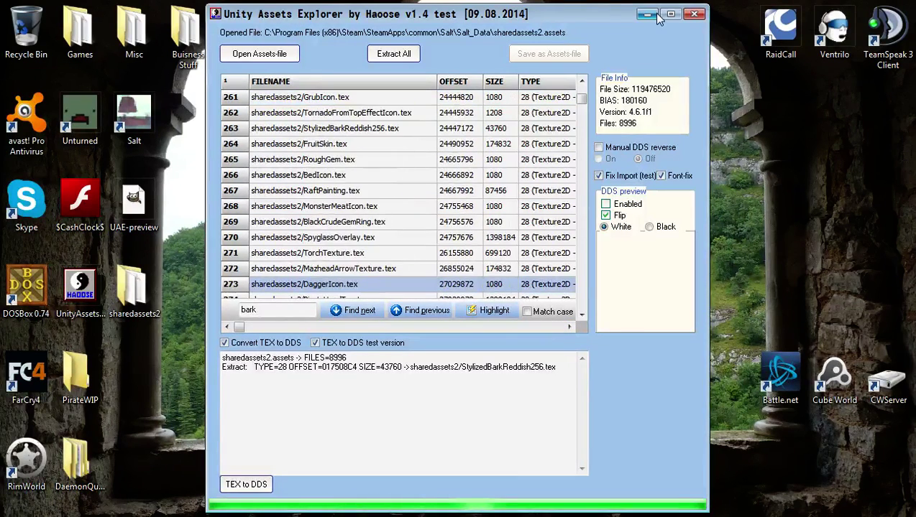
Step: Minimize the explorer and open the extracted StylizedBarkReddish256 DDS file from the desktop sharedassets2 folder in GIMP
click(649, 14)
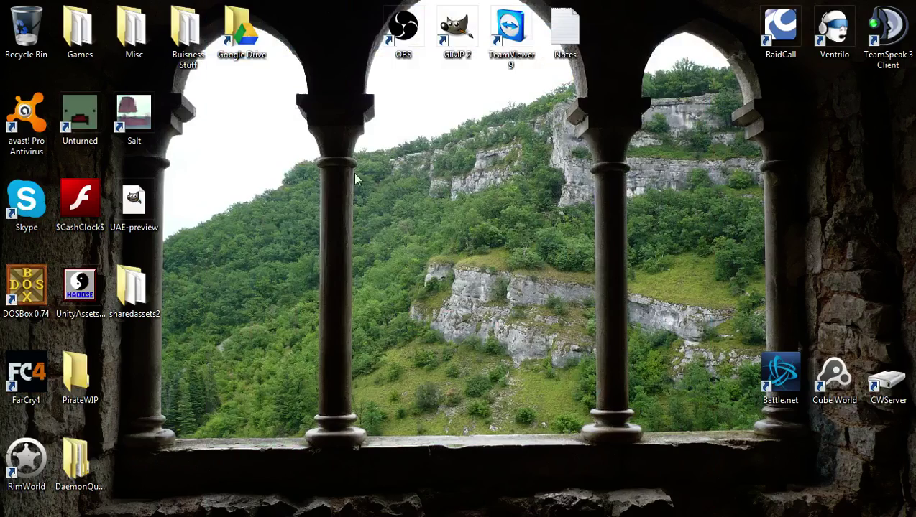
double_click(148, 285)
drag(240, 72, 450, 82)
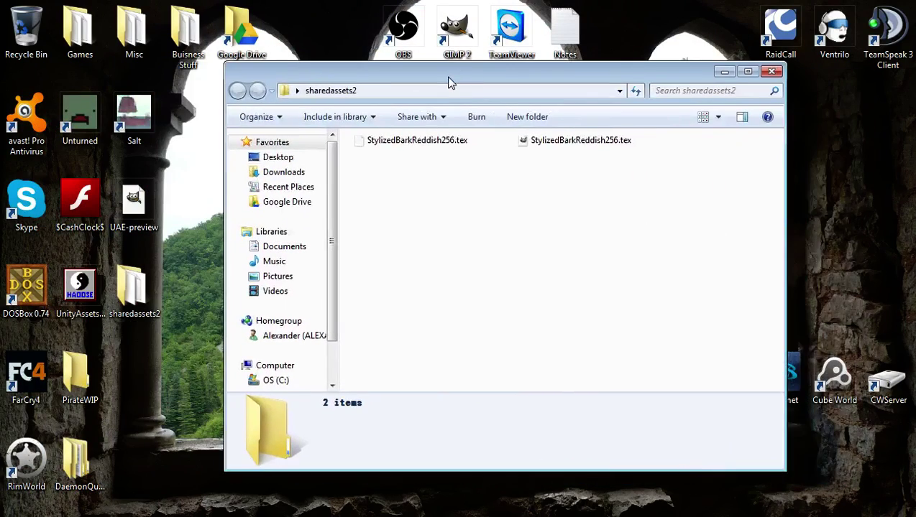
right_click(574, 144)
click(615, 156)
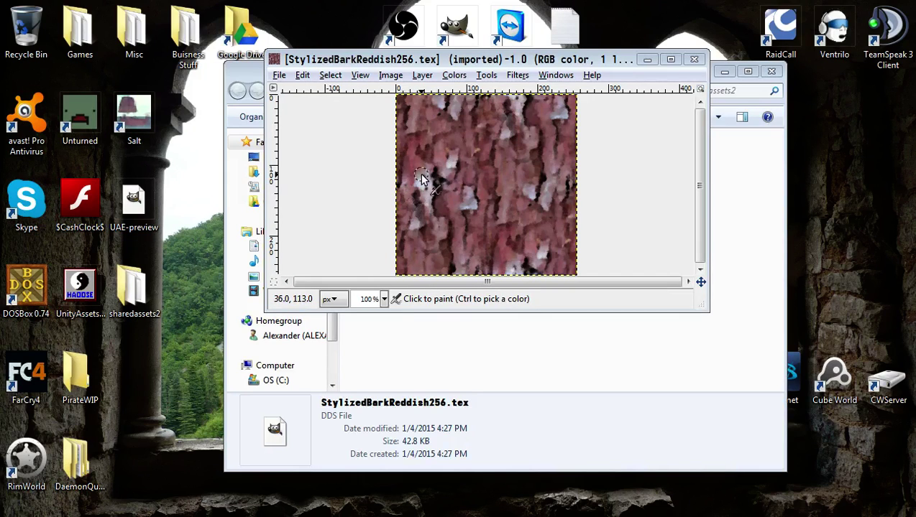
Step: Export the bark texture as StylizedBarkReddish256.tex.dds into the desktop sharedassets2 folder, replacing the existing file
click(279, 75)
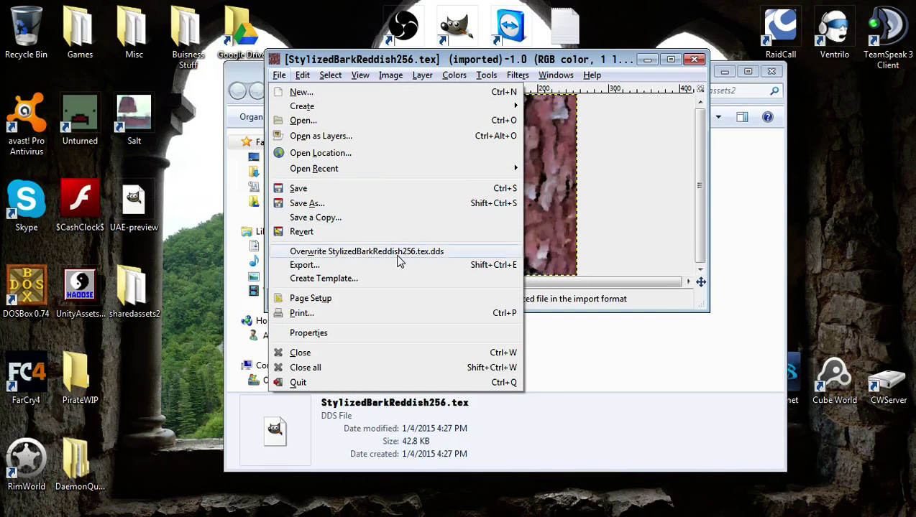
click(654, 205)
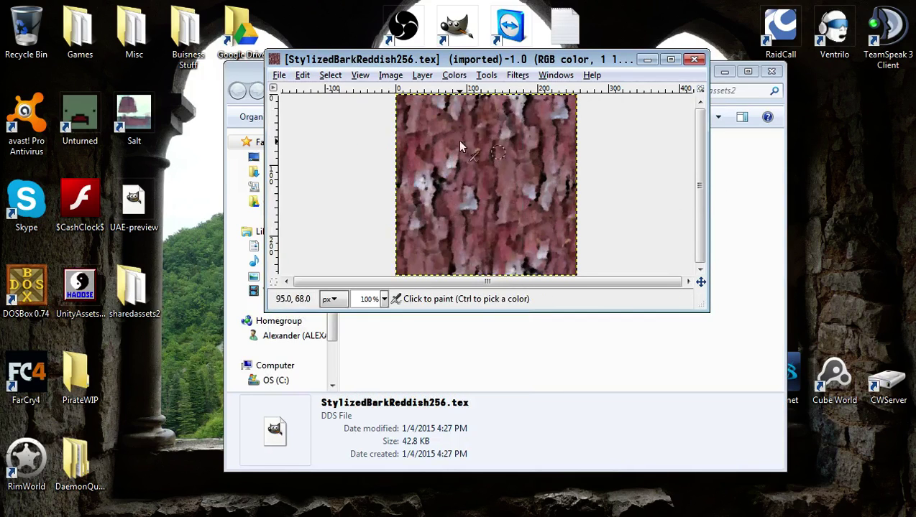
click(279, 75)
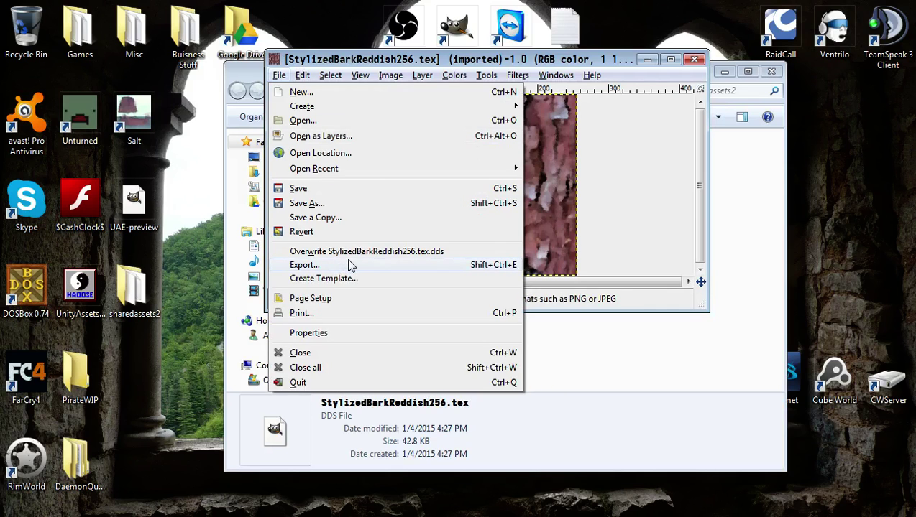
click(321, 267)
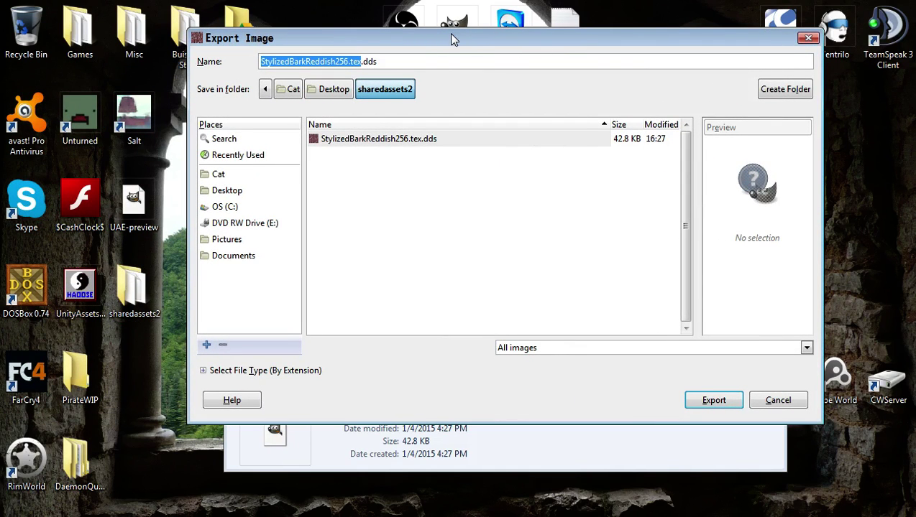
drag(453, 39, 411, 42)
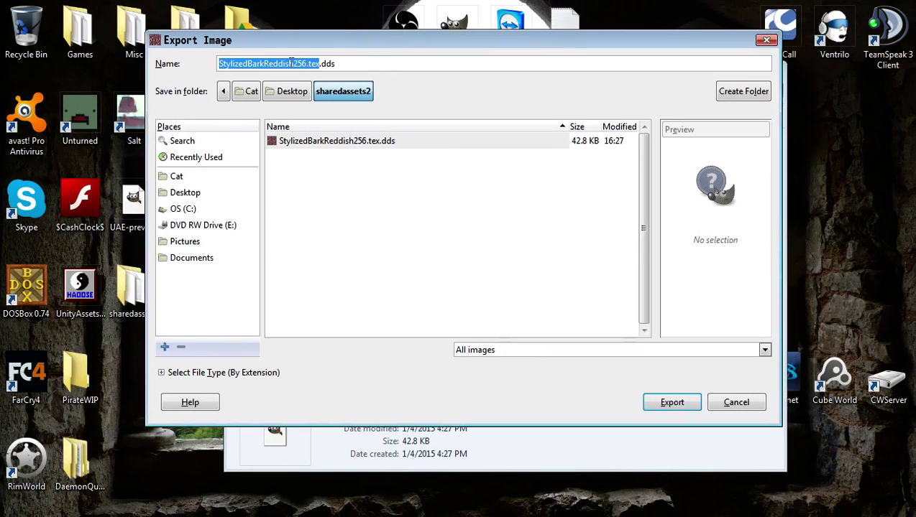
click(665, 404)
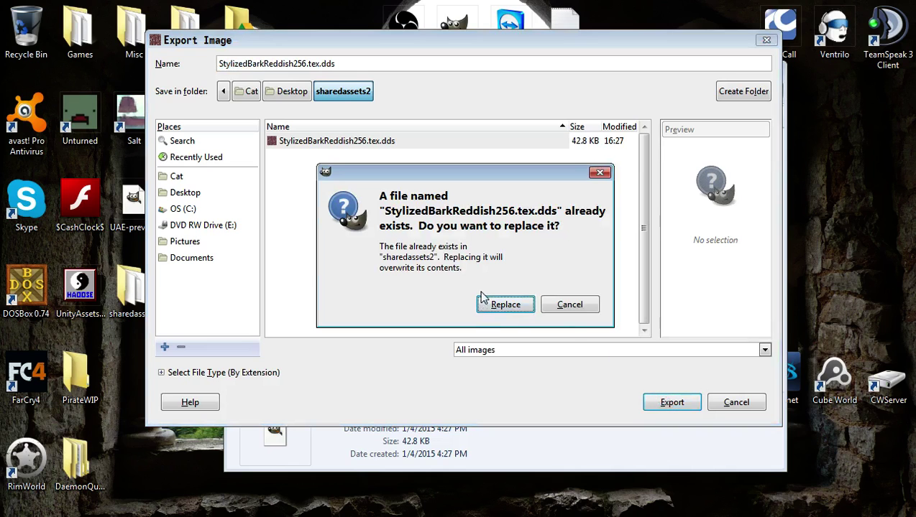
click(503, 305)
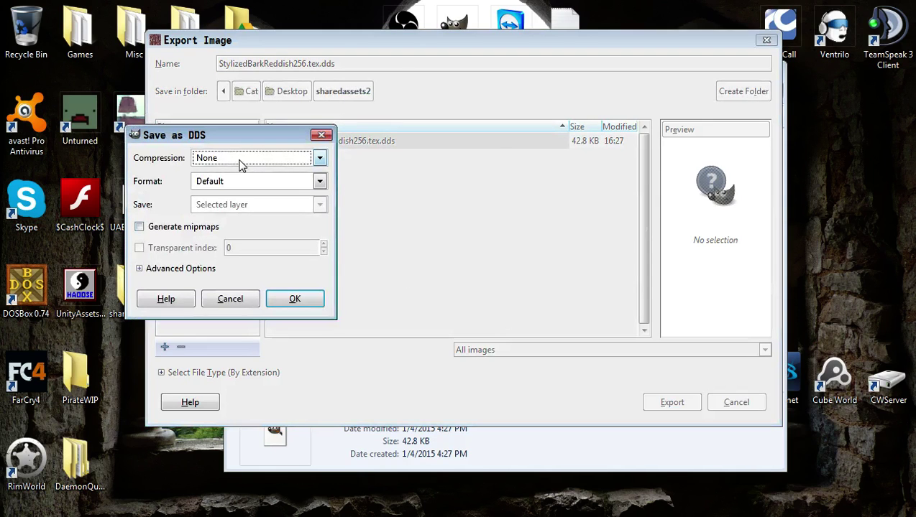
Step: Set the DDS compression to BC1 / DXT1, enable mipmap generation and complete the export
click(236, 159)
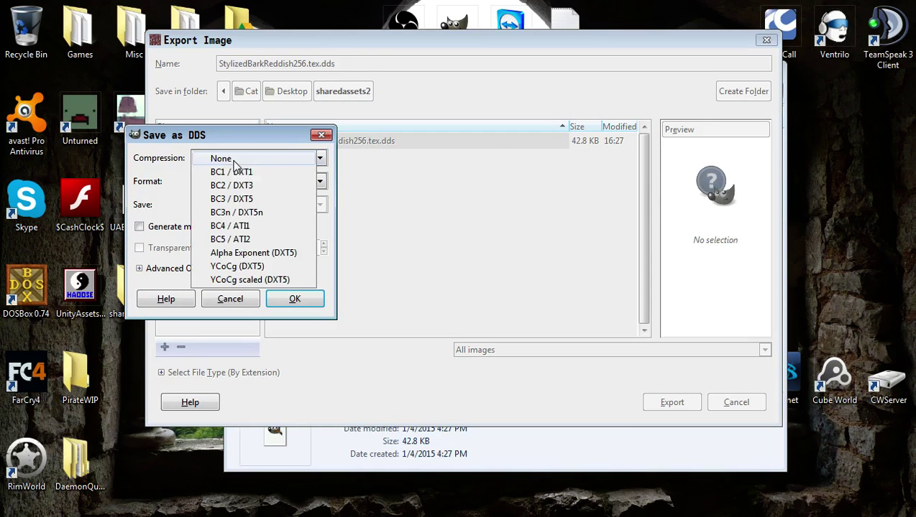
click(285, 175)
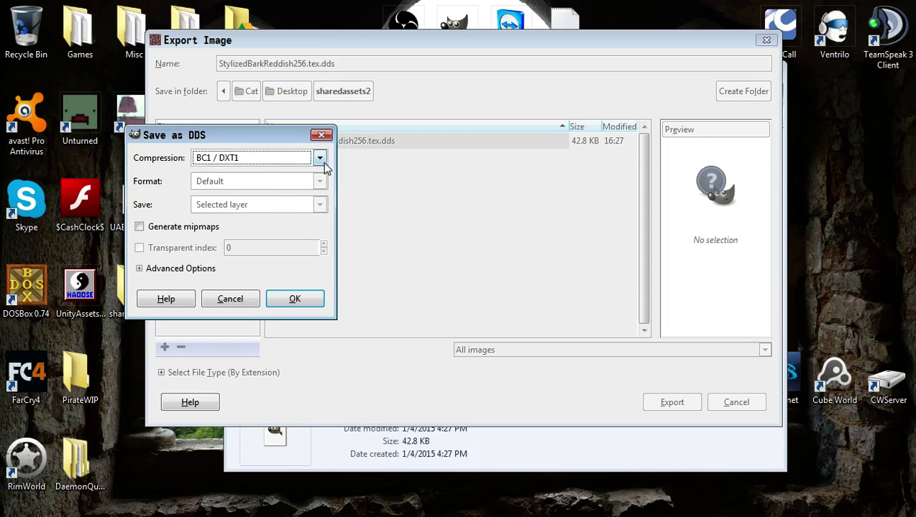
click(287, 161)
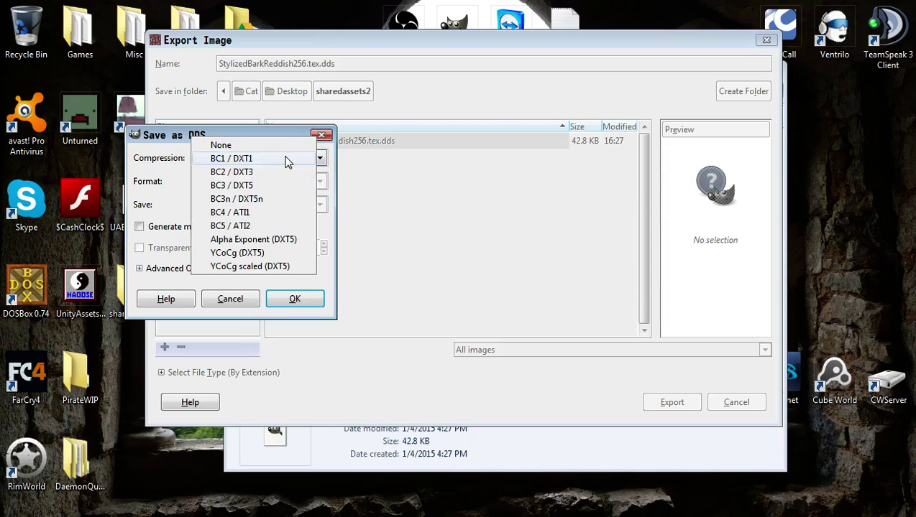
key(Escape)
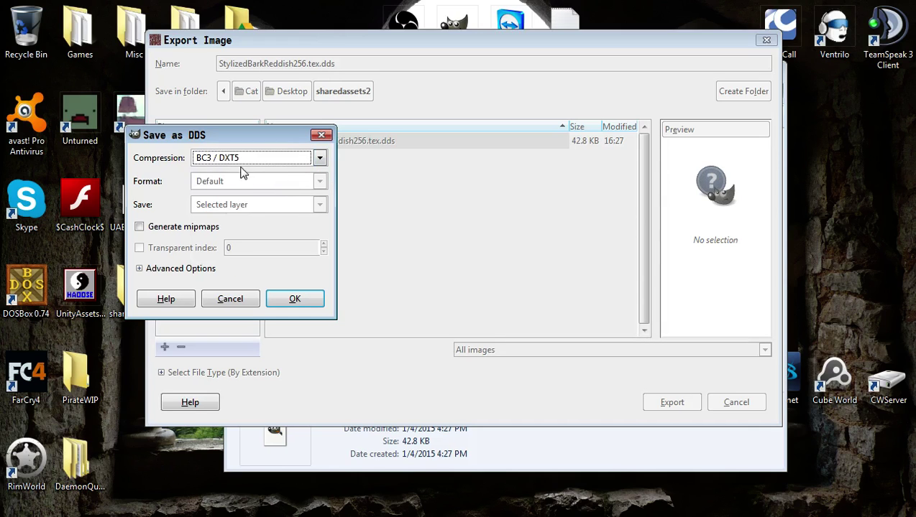
click(260, 161)
click(260, 160)
click(248, 165)
click(248, 136)
click(151, 229)
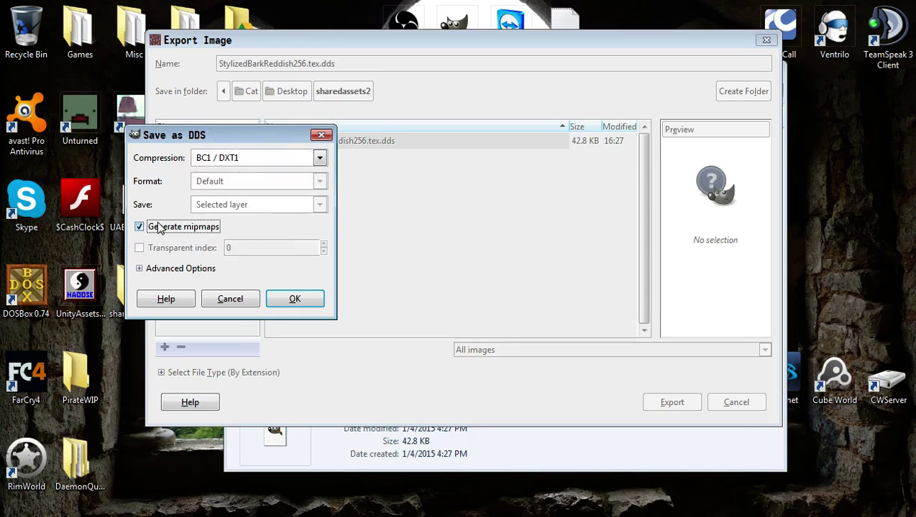
click(294, 300)
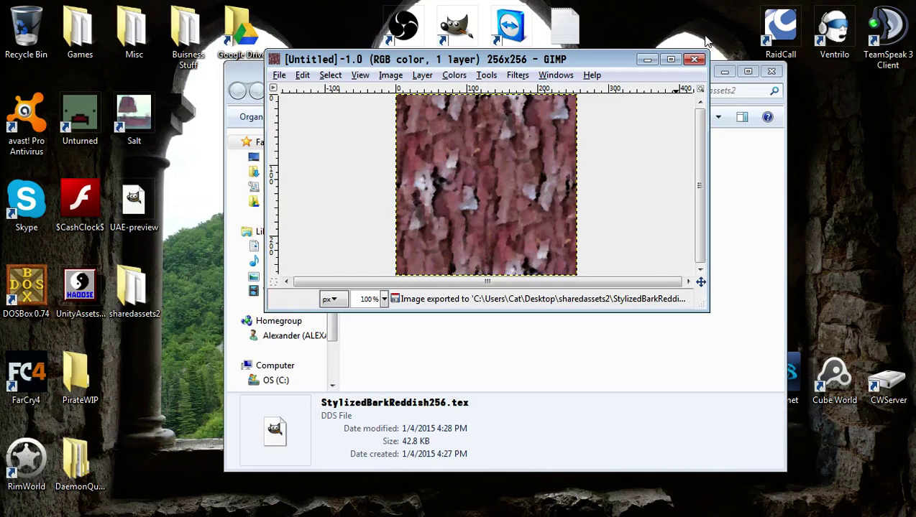
Step: Close the exported image along with GIMP, and close the sharedassets2 folder window
click(696, 61)
click(695, 60)
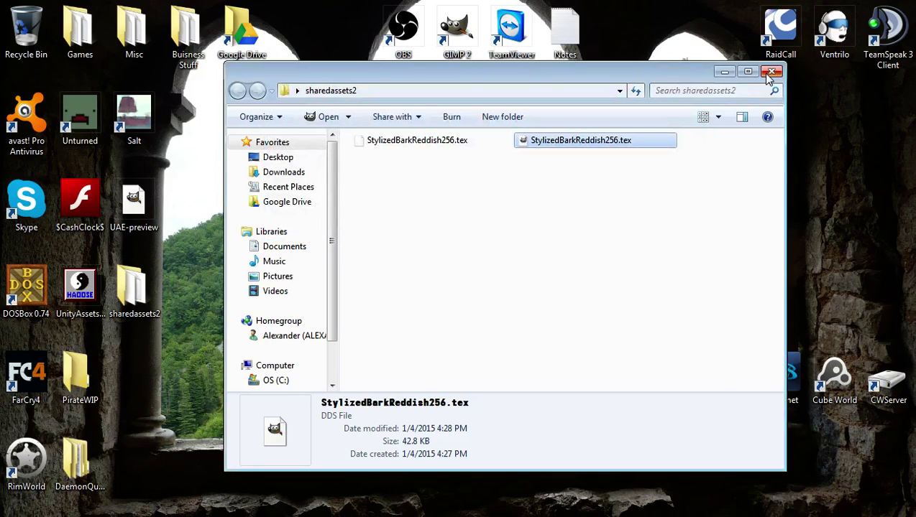
click(771, 73)
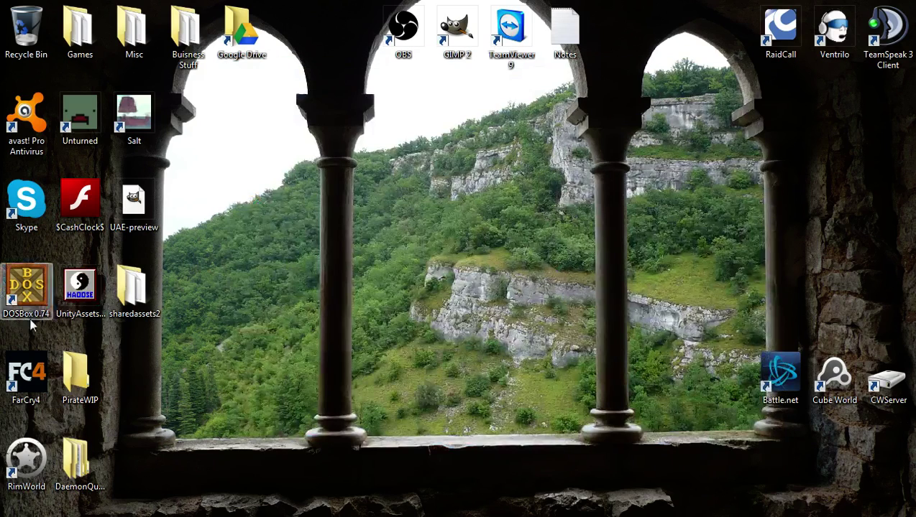
Step: Switch to Unity Assets Explorer, import the edited DDS into the StylizedBarkReddish256.tex entry, and close the explorer
key(alt+Tab)
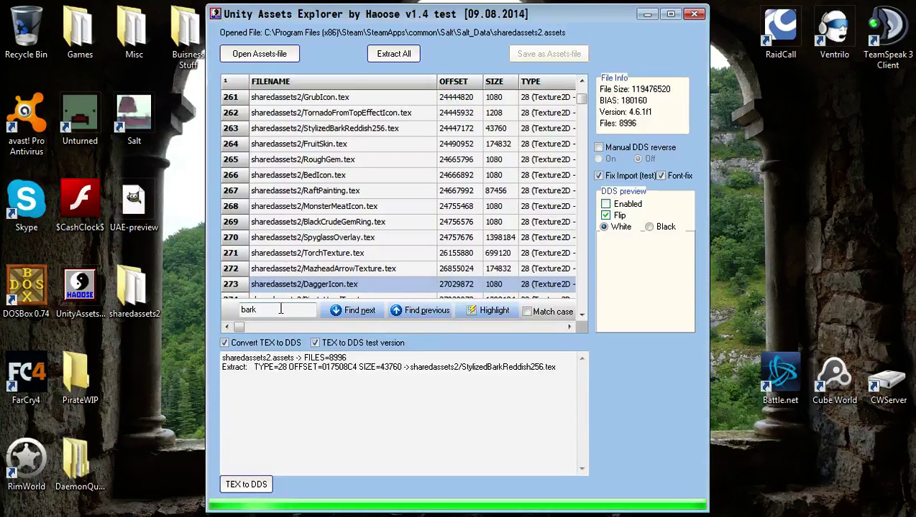
click(368, 131)
right_click(354, 137)
click(424, 159)
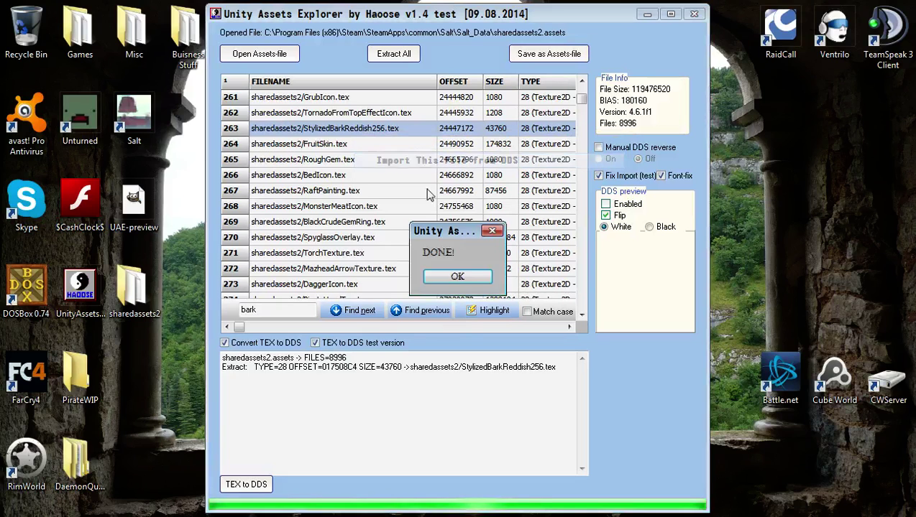
click(457, 277)
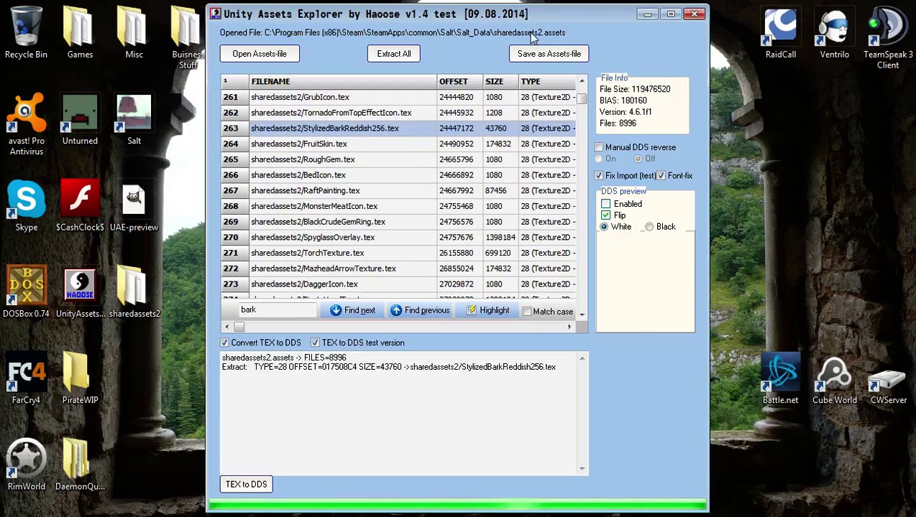
click(694, 14)
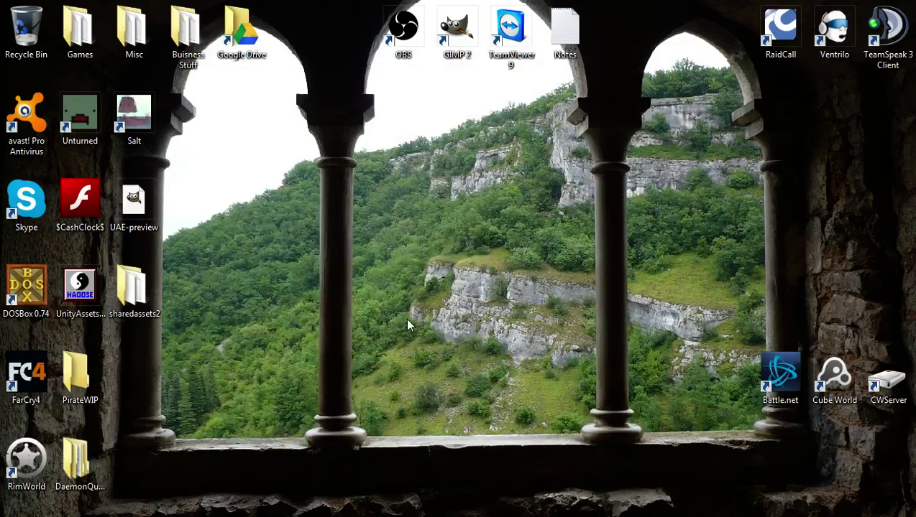